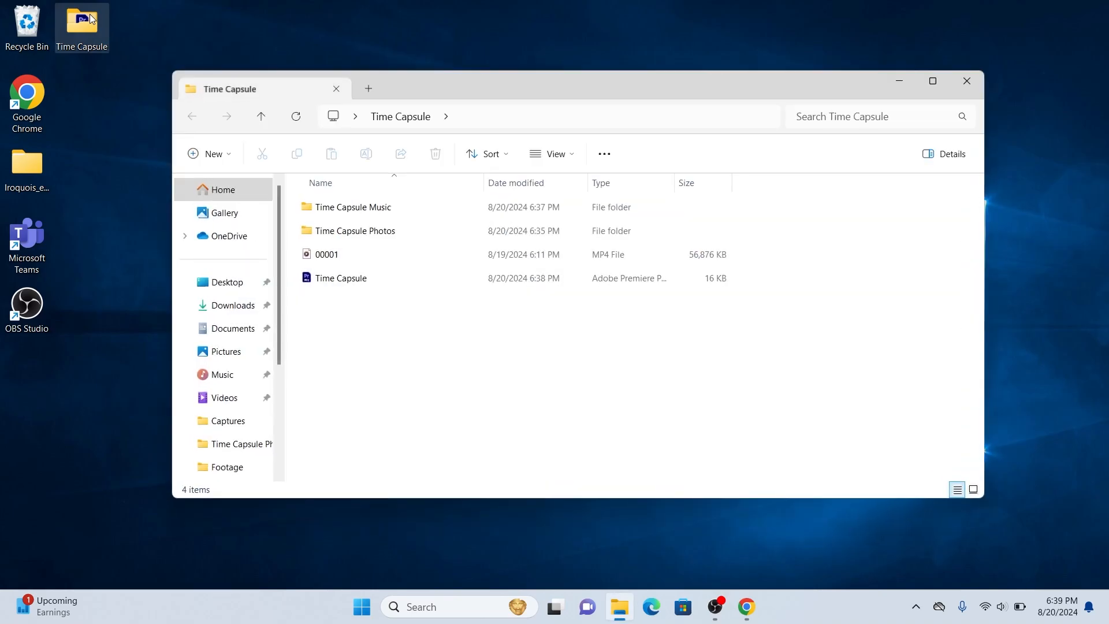
Step: Open the Time Capsule Premiere Pro project from its folder and save it
double_click(365, 280)
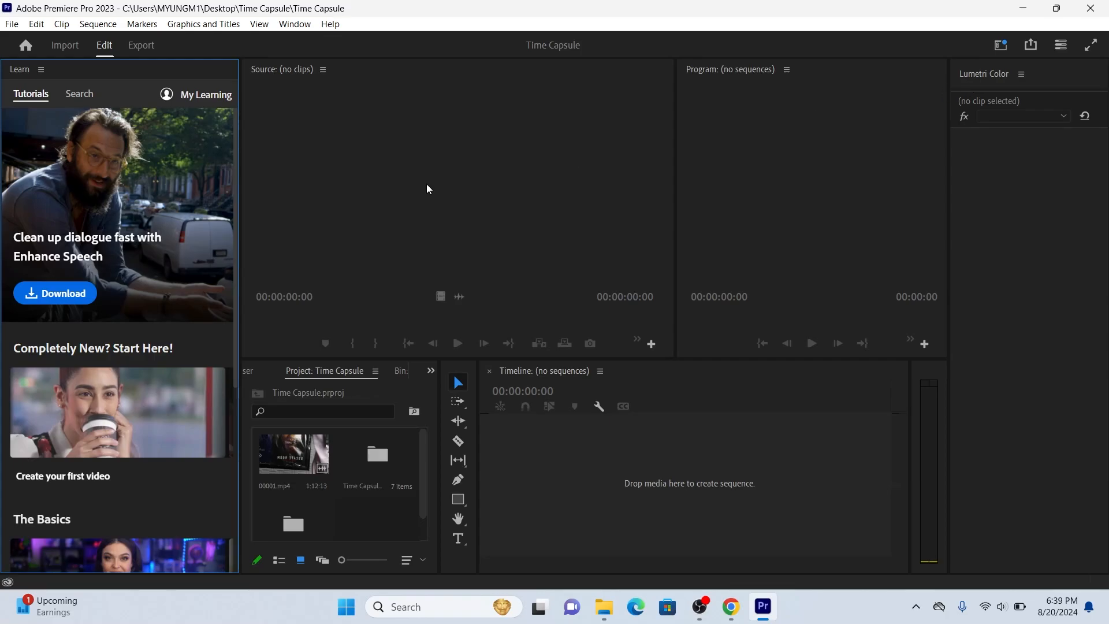
left_click(12, 26)
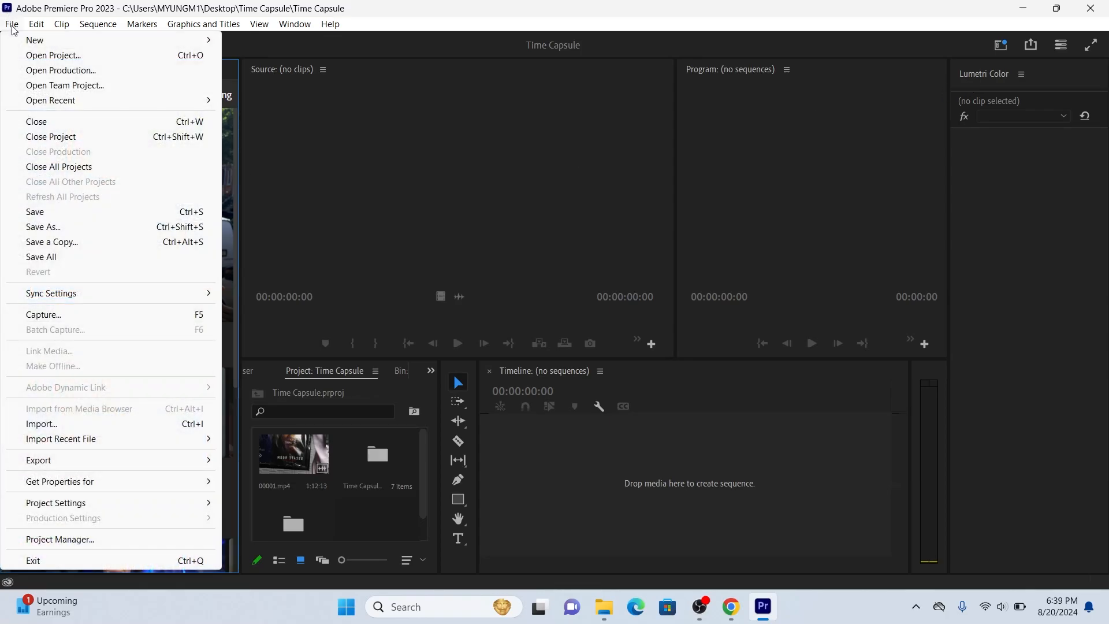
left_click(79, 214)
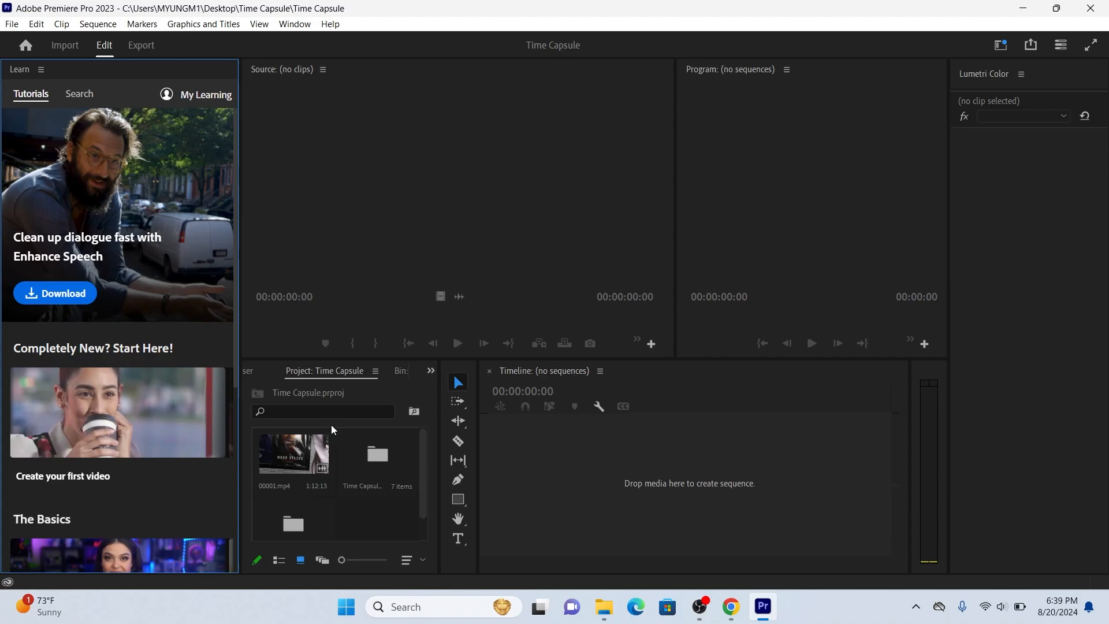
Step: Load the 00001.mp4 clip into the Source Monitor and switch to the Editing workspace
double_click(293, 458)
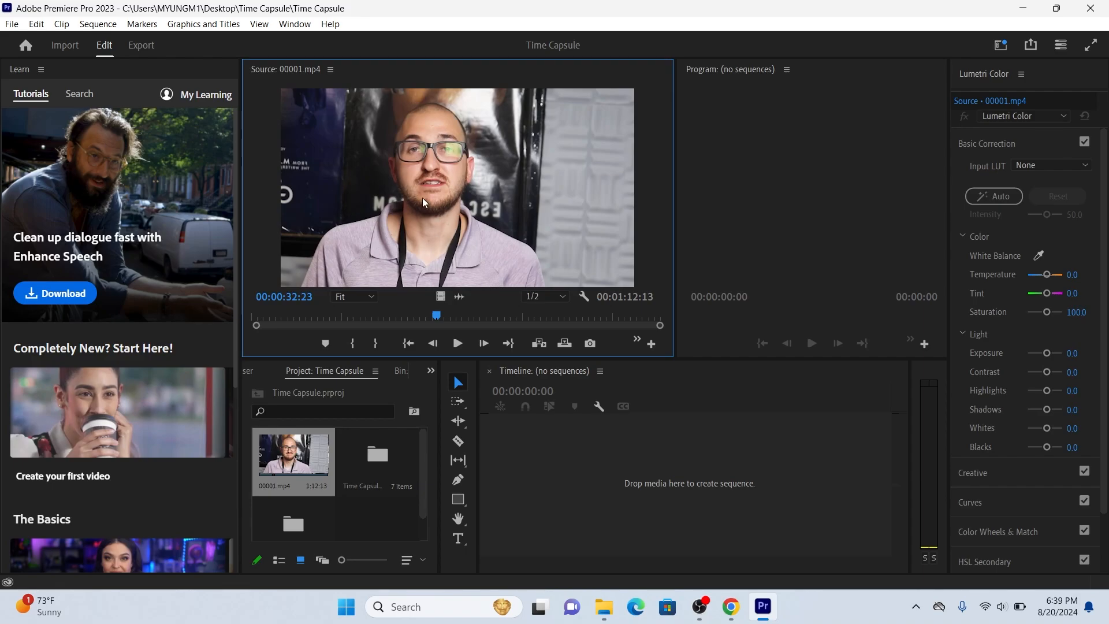
left_click(295, 23)
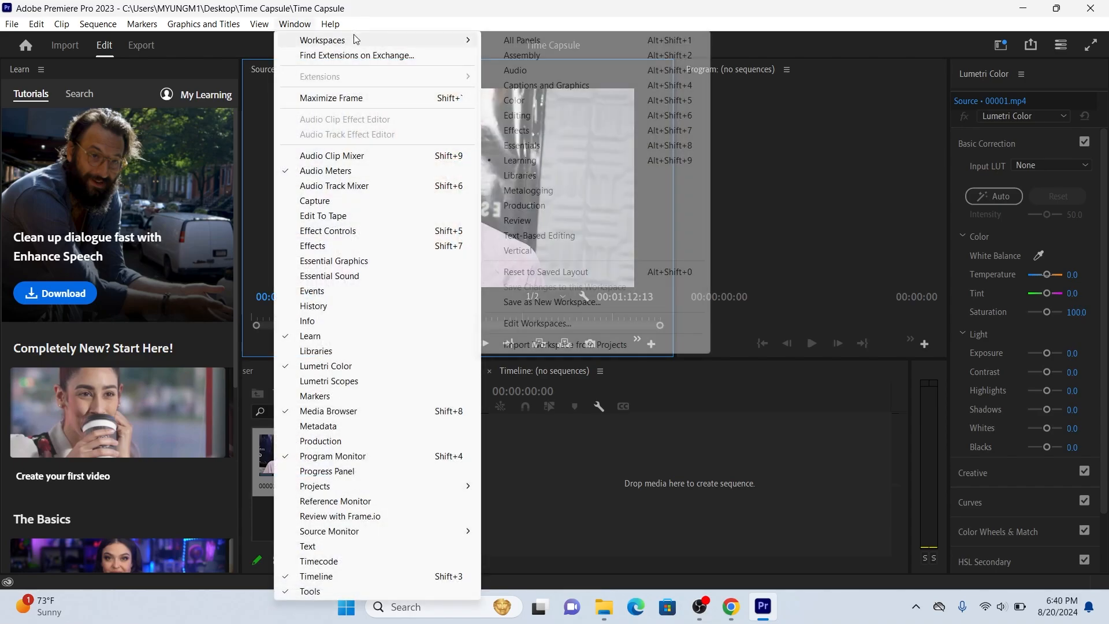
mouse_move(354, 37)
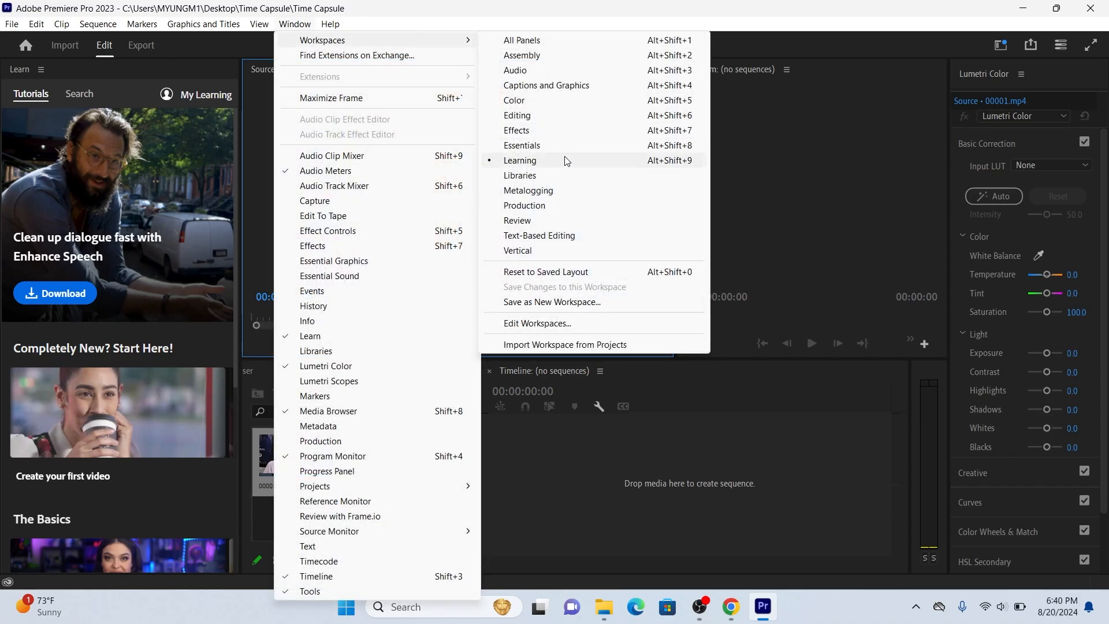
left_click(554, 118)
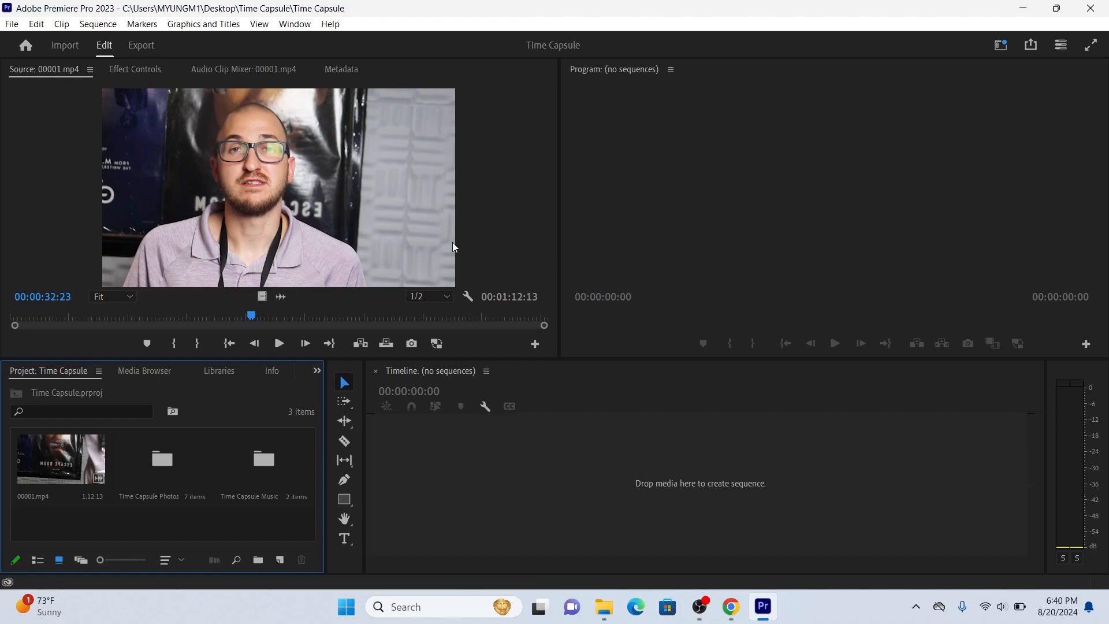
Step: Review the source clip from its beginning and mark an In point at 00:00:07:28
left_click(279, 184)
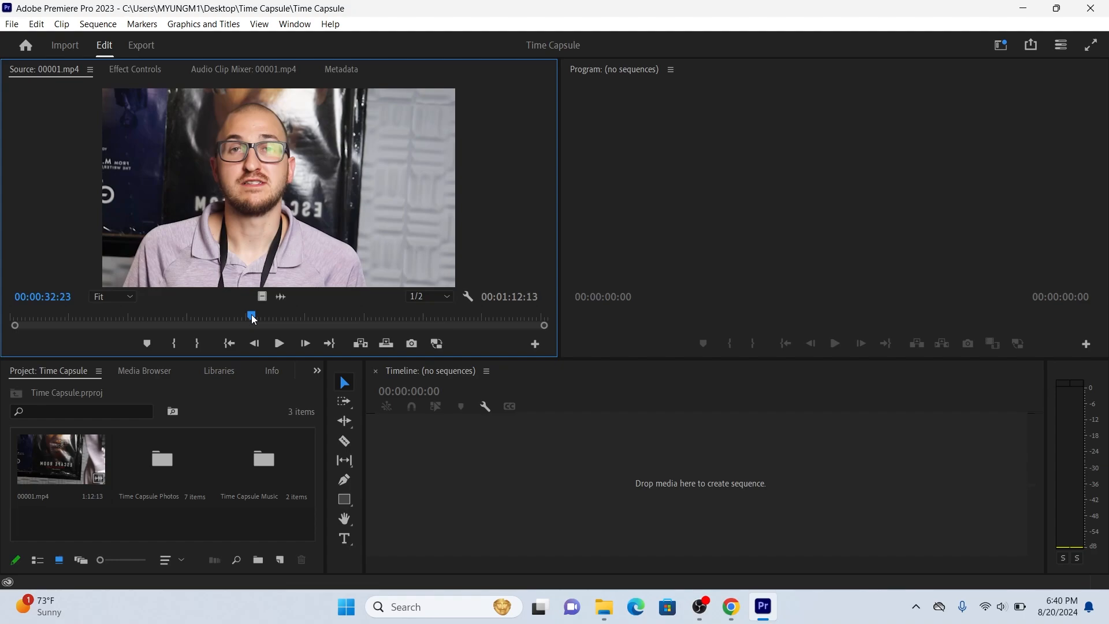
left_click_drag(252, 319, 11, 320)
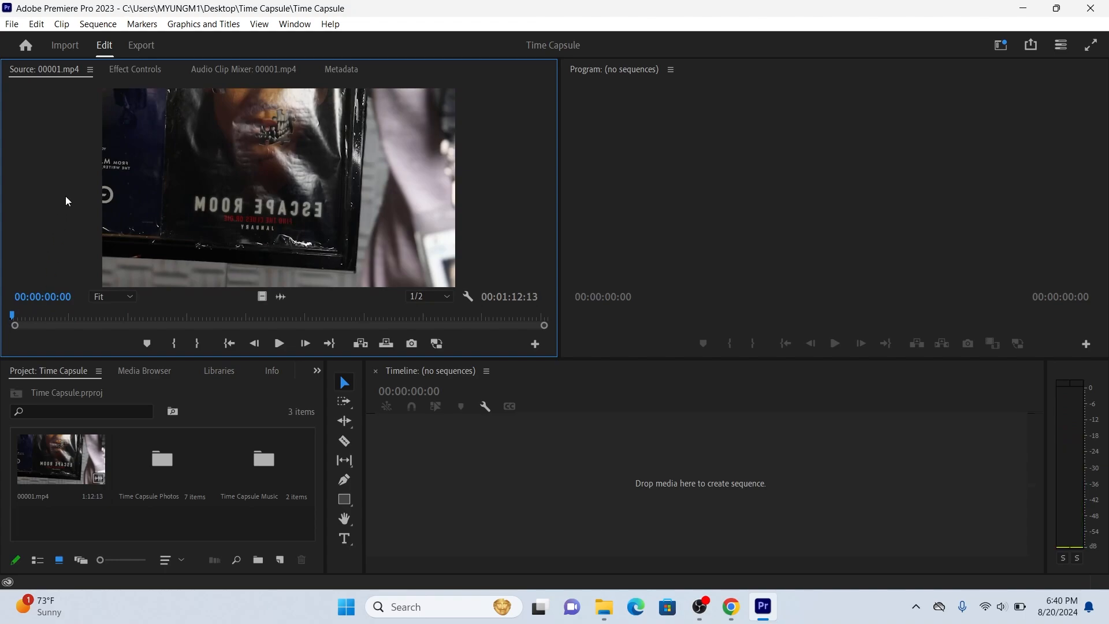
left_click(280, 344)
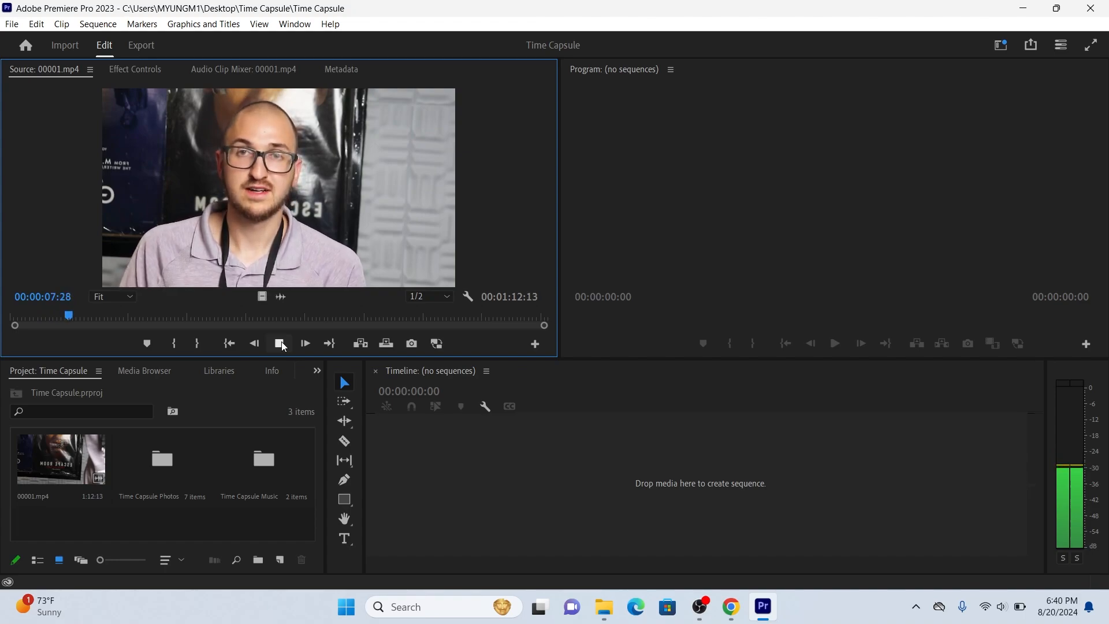
left_click(280, 344)
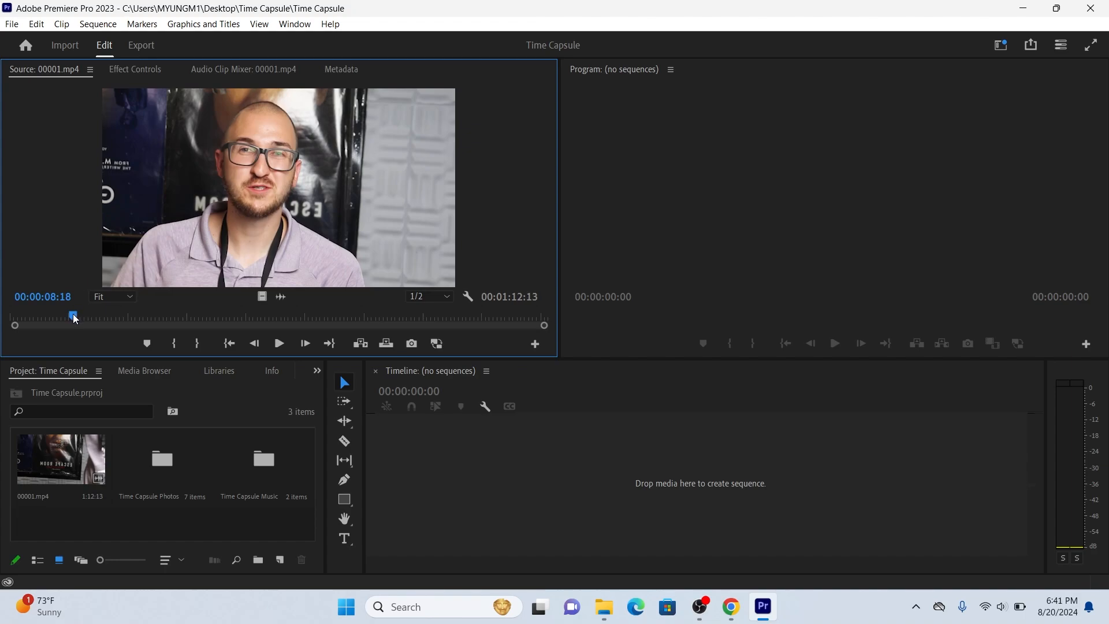
left_click_drag(74, 318, 68, 322)
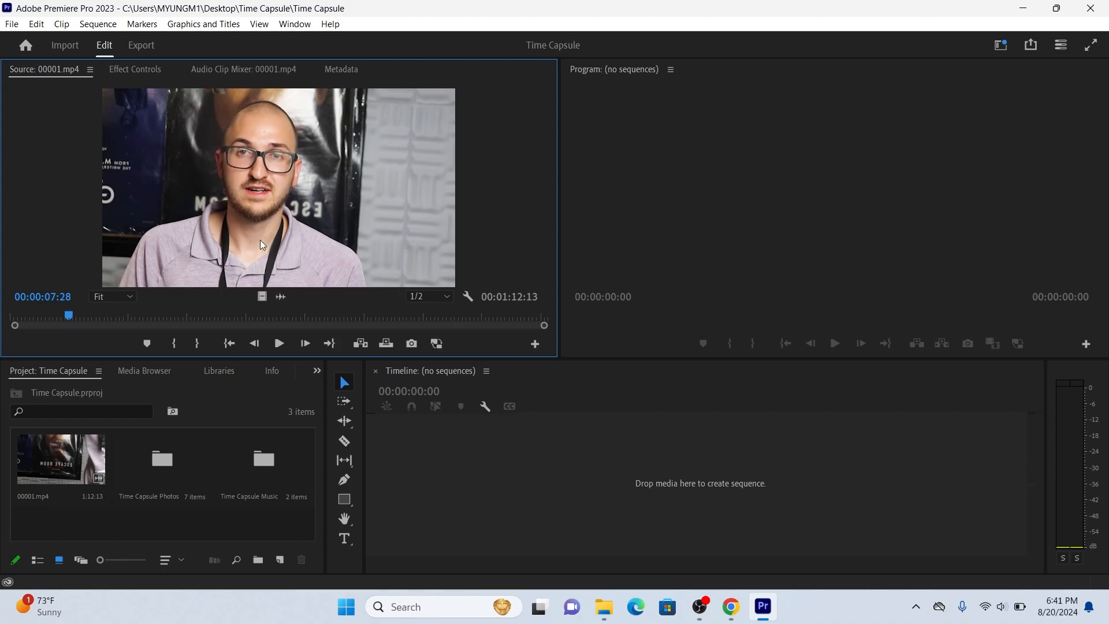
left_click(174, 343)
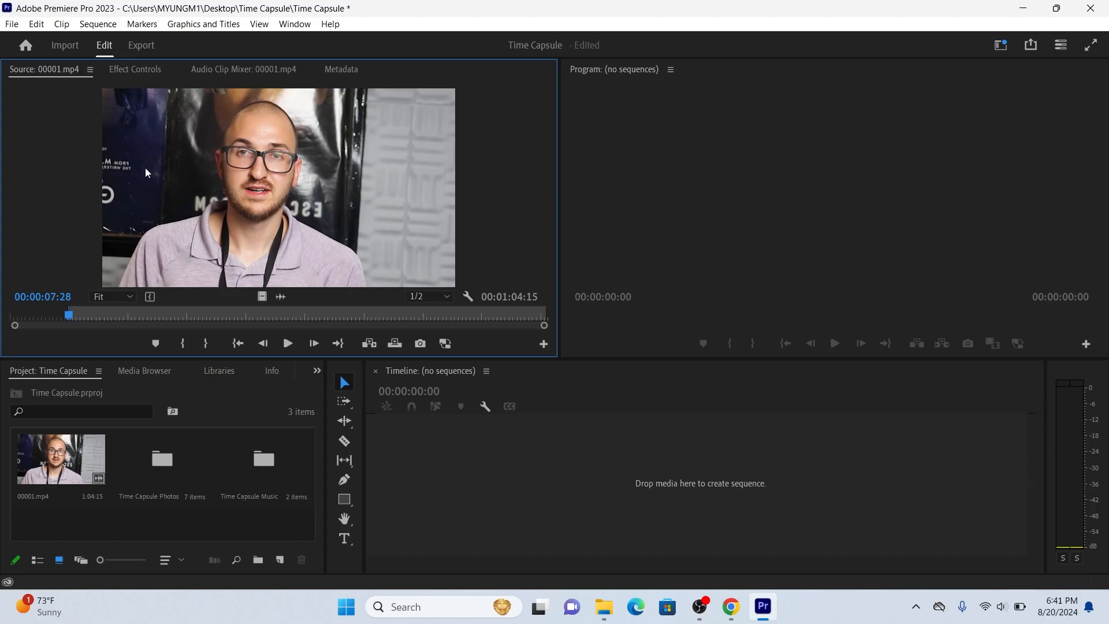
Step: Mark the Out point at 00:00:14:06 and place the marked section in the empty timeline to create a sequence
left_click(290, 345)
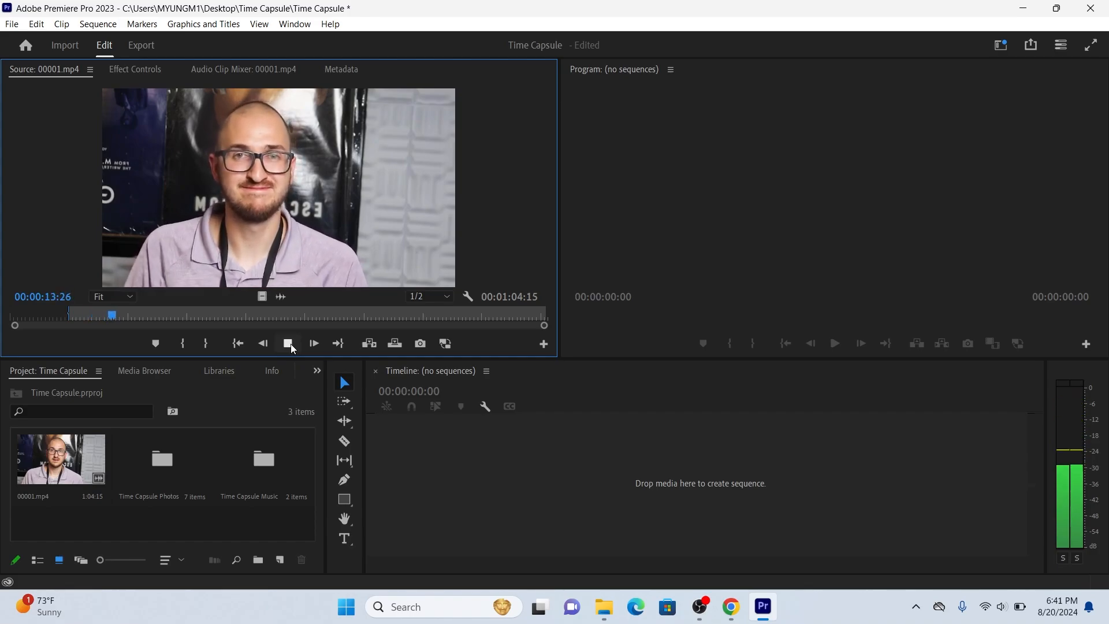
left_click(290, 345)
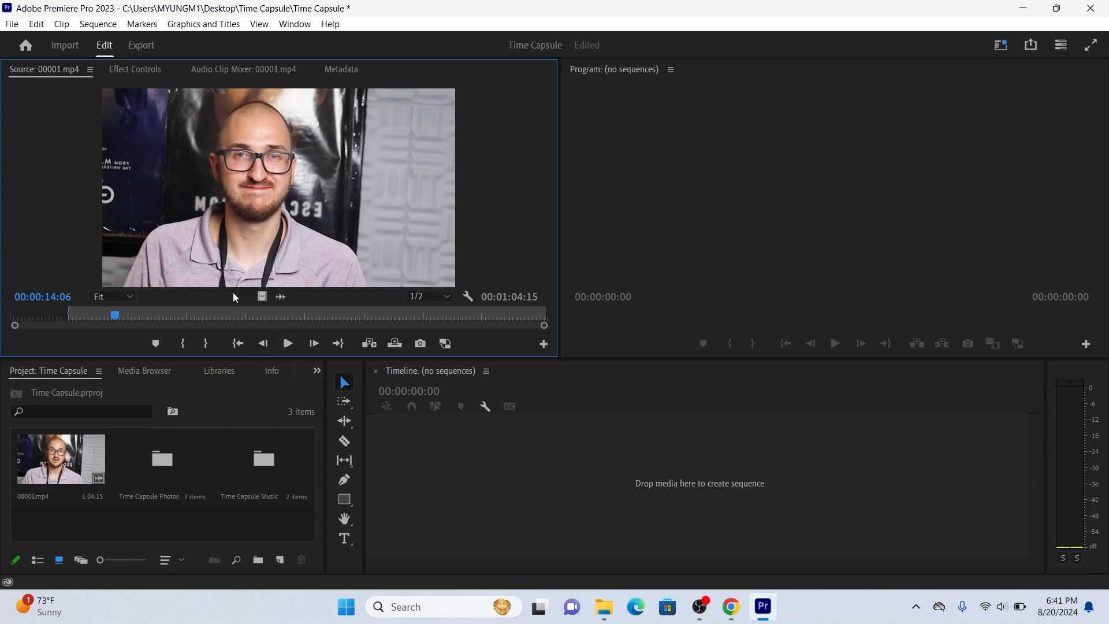
left_click(206, 344)
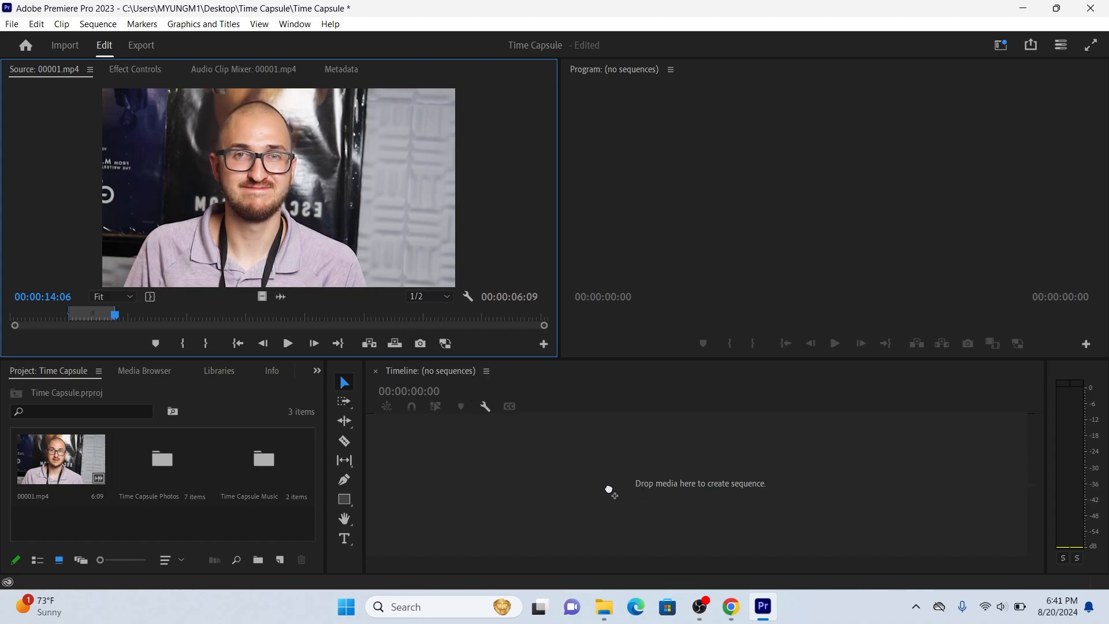
left_click_drag(609, 490, 610, 489)
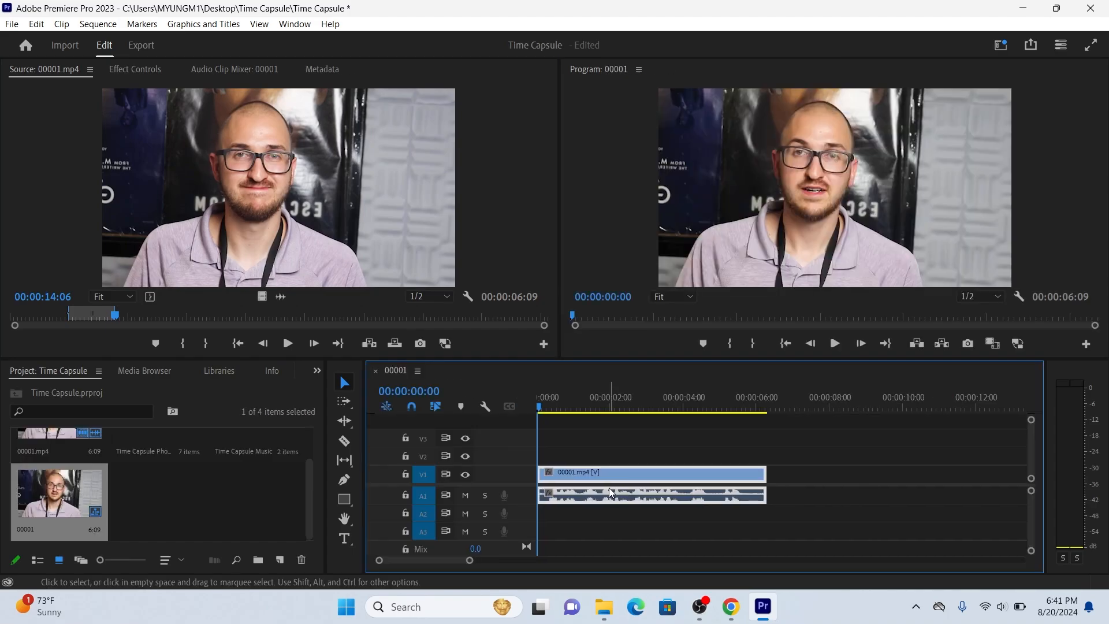
left_click(612, 433)
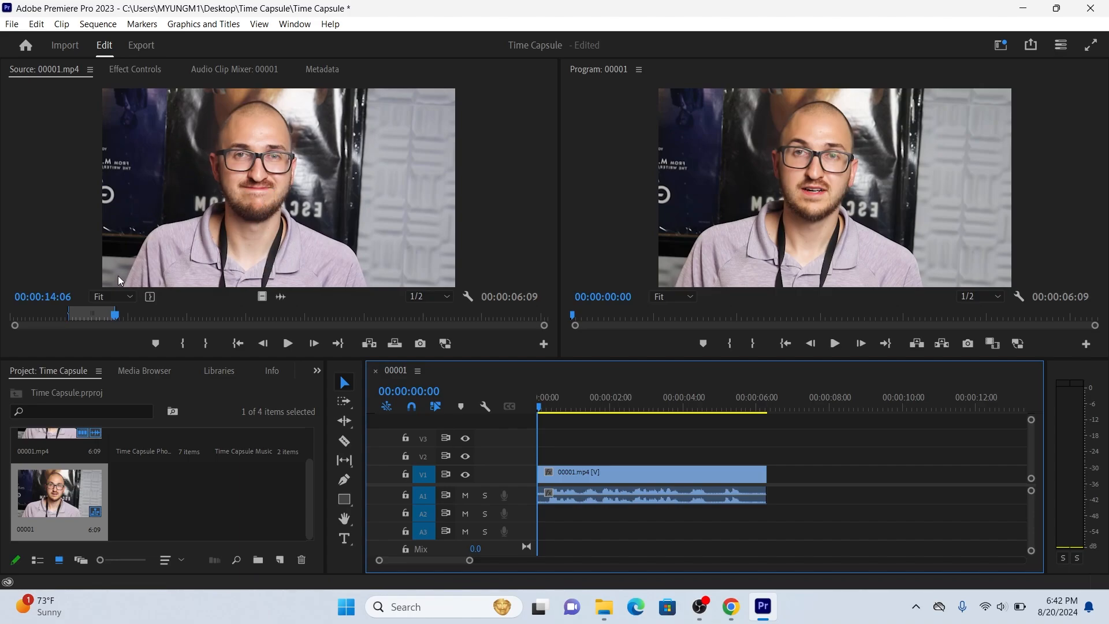
Step: Clear the source clip's In and Out points and mark a new In point at 00:00:16:29
right_click(99, 315)
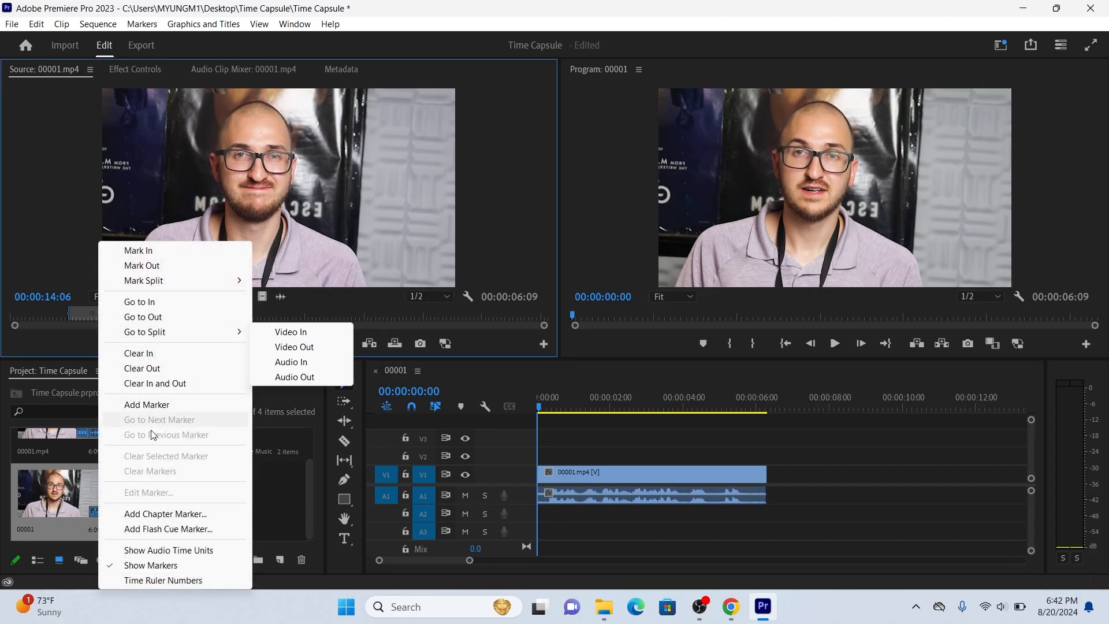
left_click(175, 383)
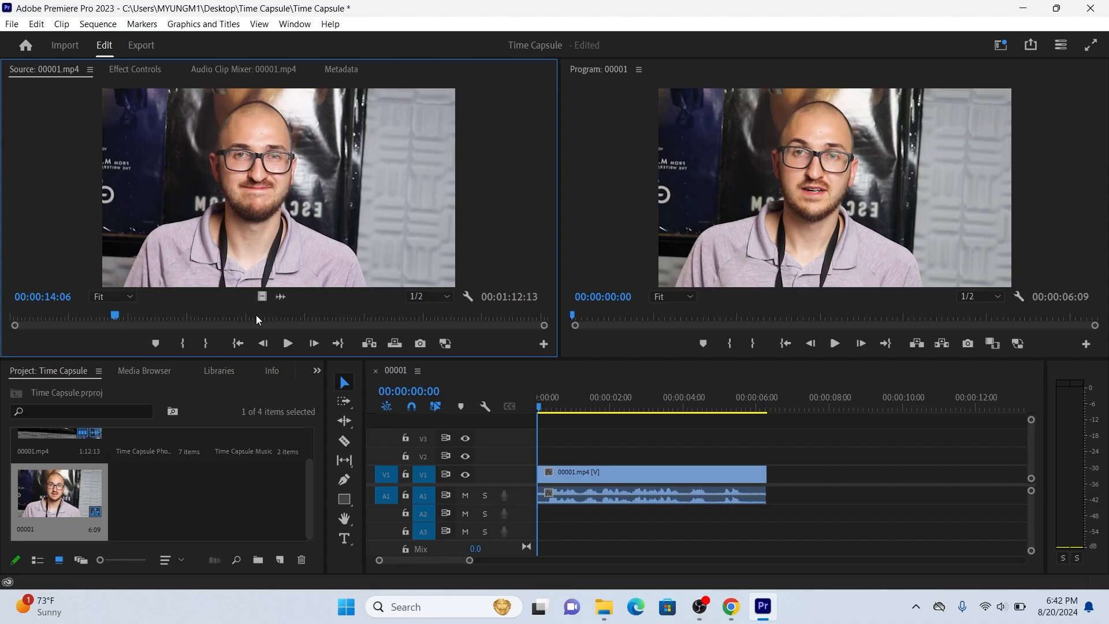
left_click(288, 344)
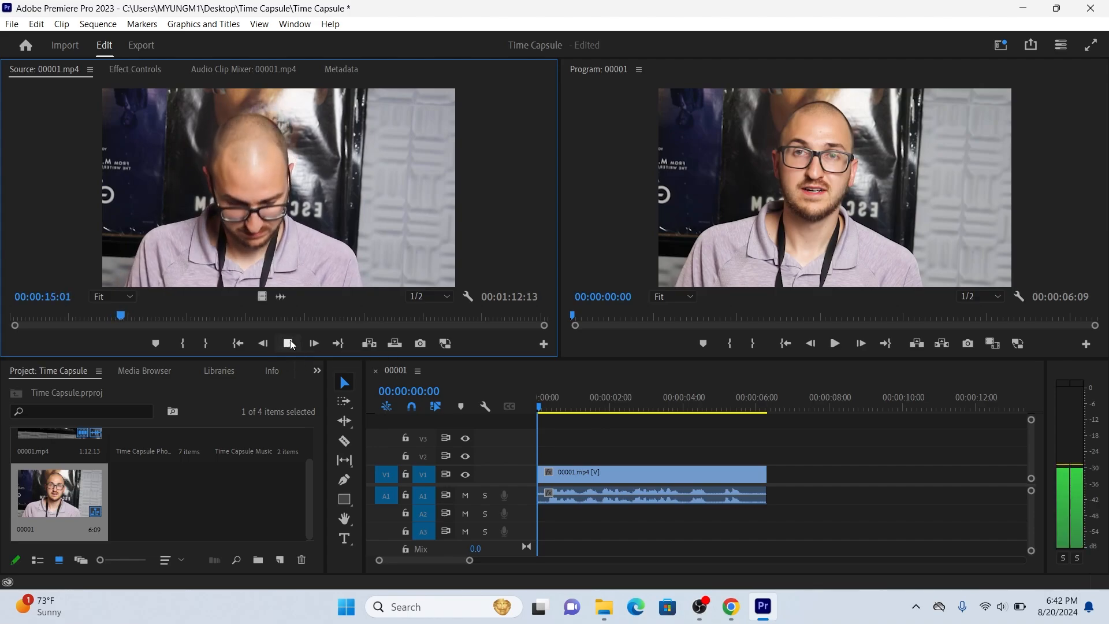
left_click(288, 343)
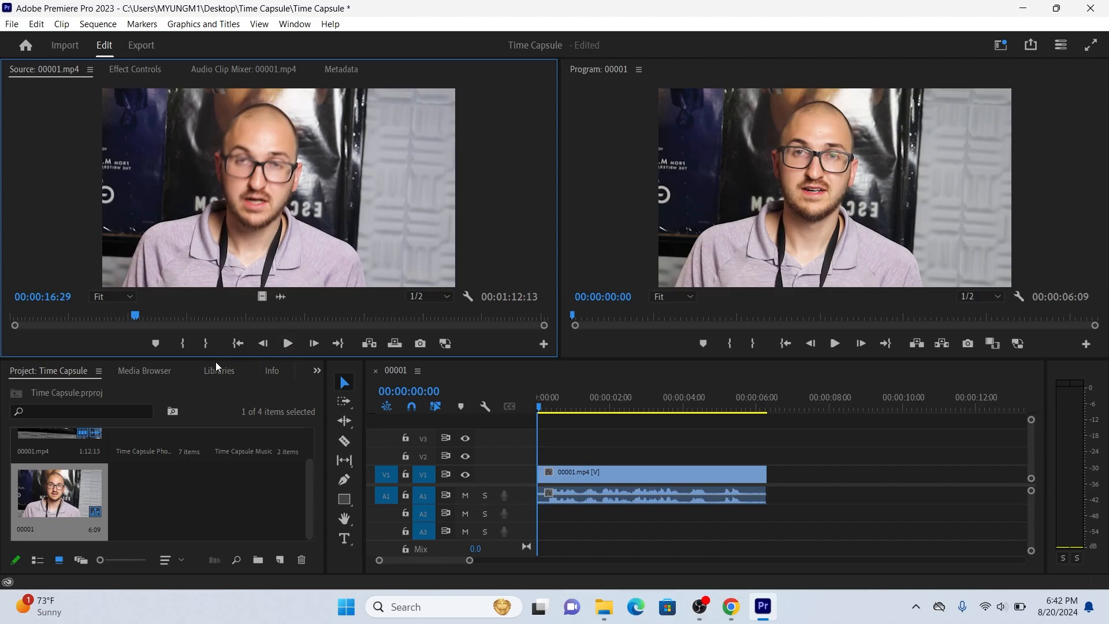
left_click(180, 349)
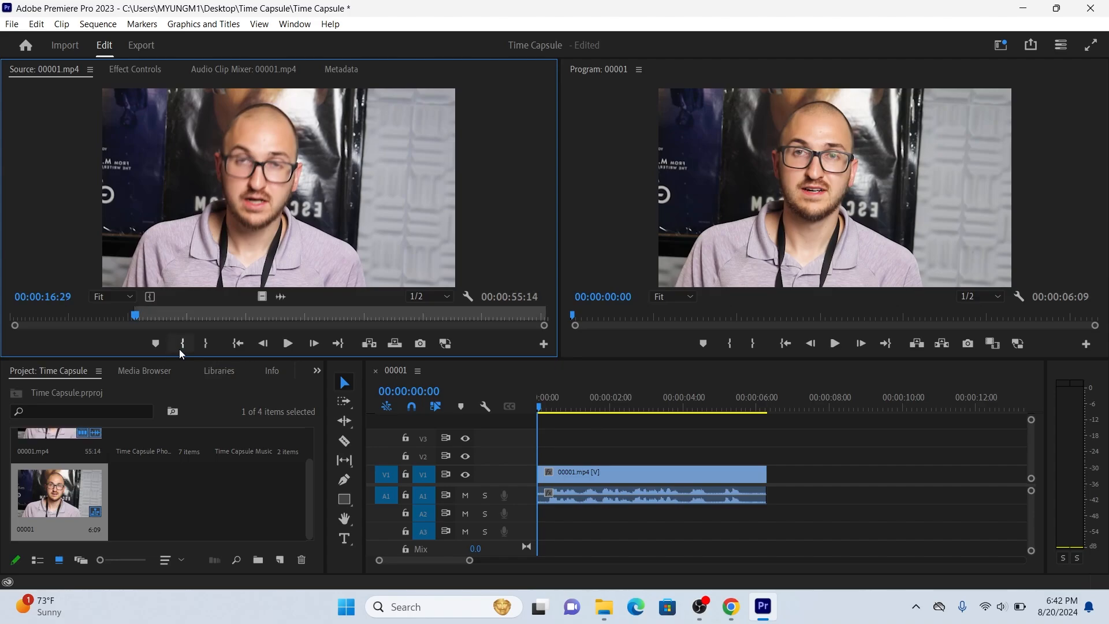
Step: Mark the Out point at 00:00:27:07 and place this section on V1 directly after the first clip
left_click(289, 344)
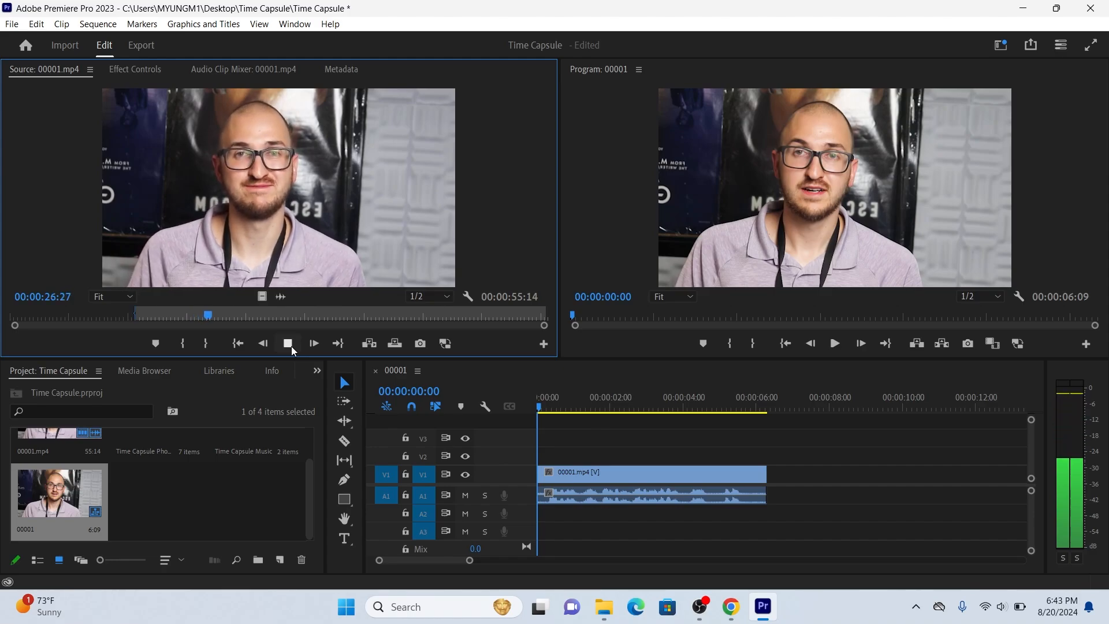
left_click(289, 346)
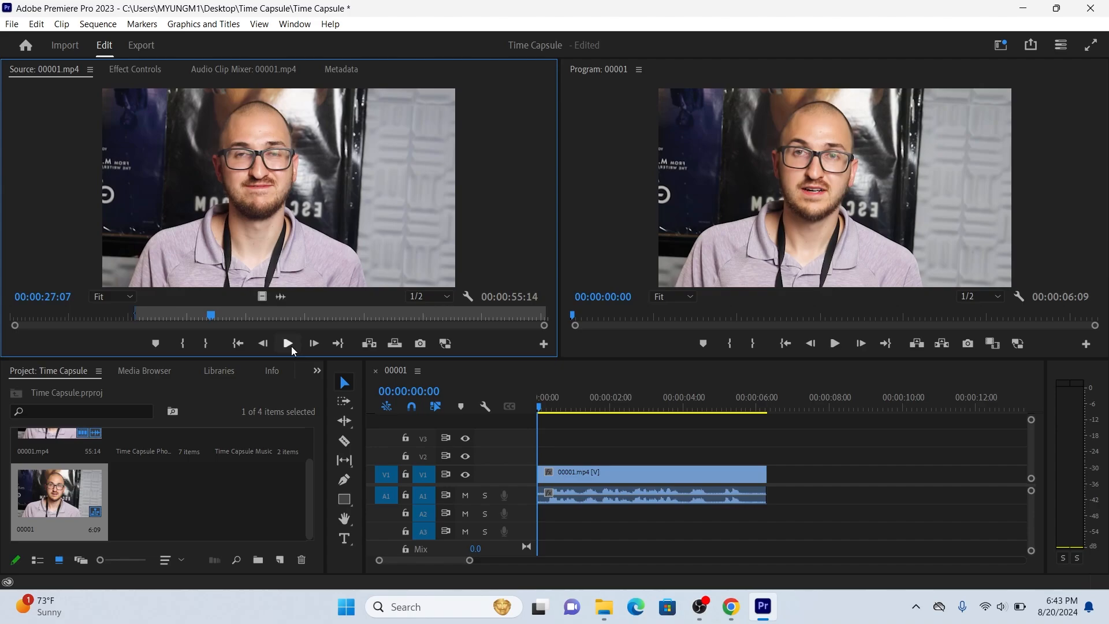
left_click(204, 342)
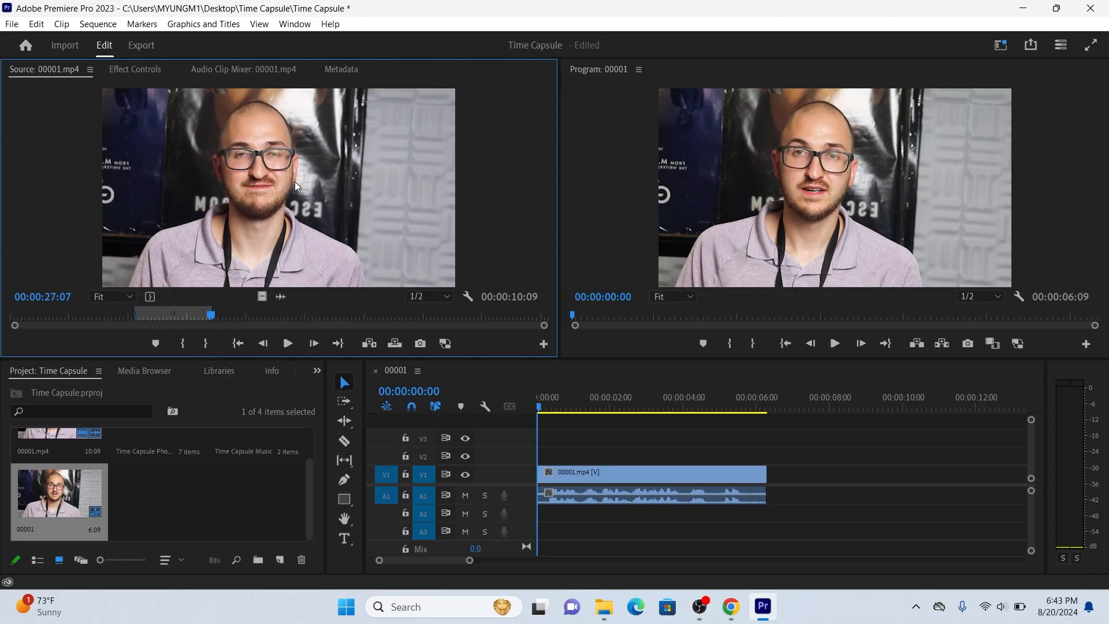
left_click_drag(294, 182, 774, 479)
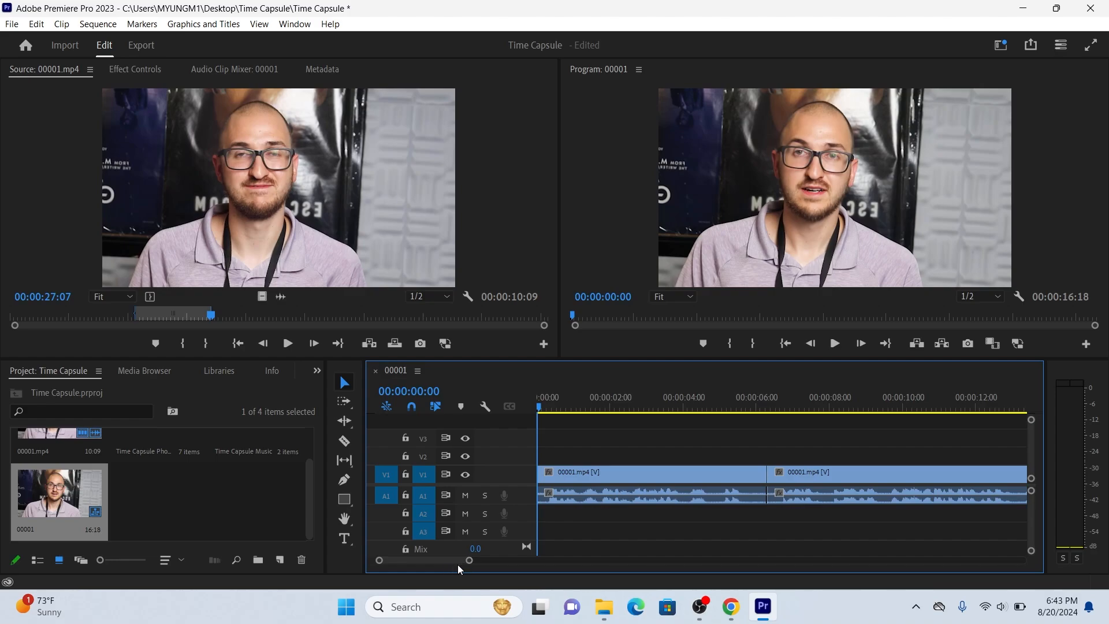
left_click_drag(470, 562, 614, 576)
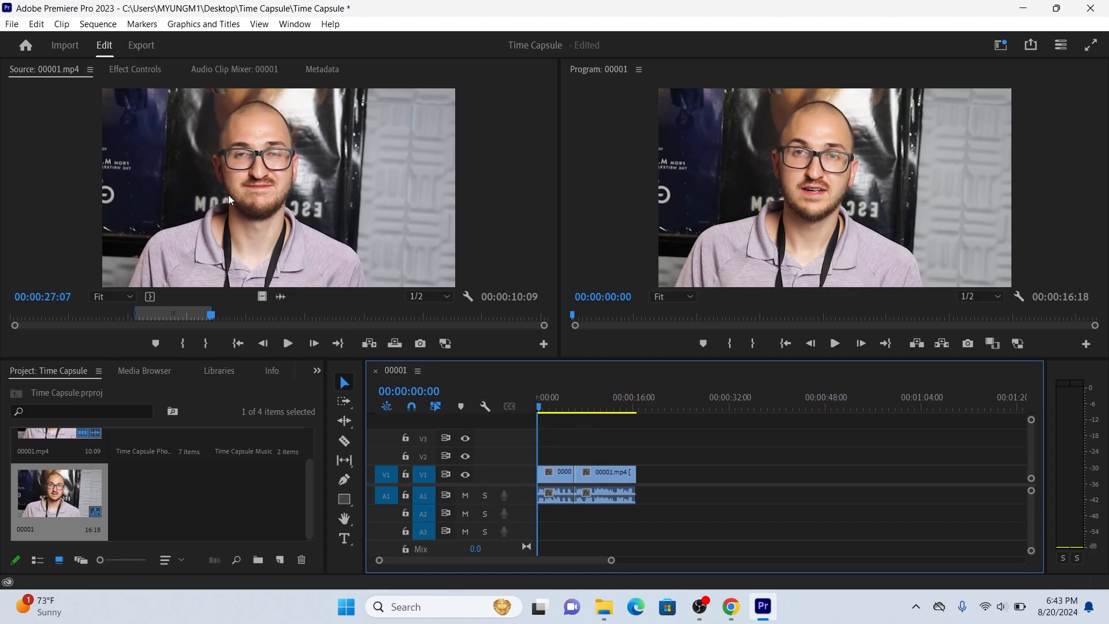
Step: Clear the source clip's In and Out points and mark a new In point at 00:00:30:29
right_click(170, 315)
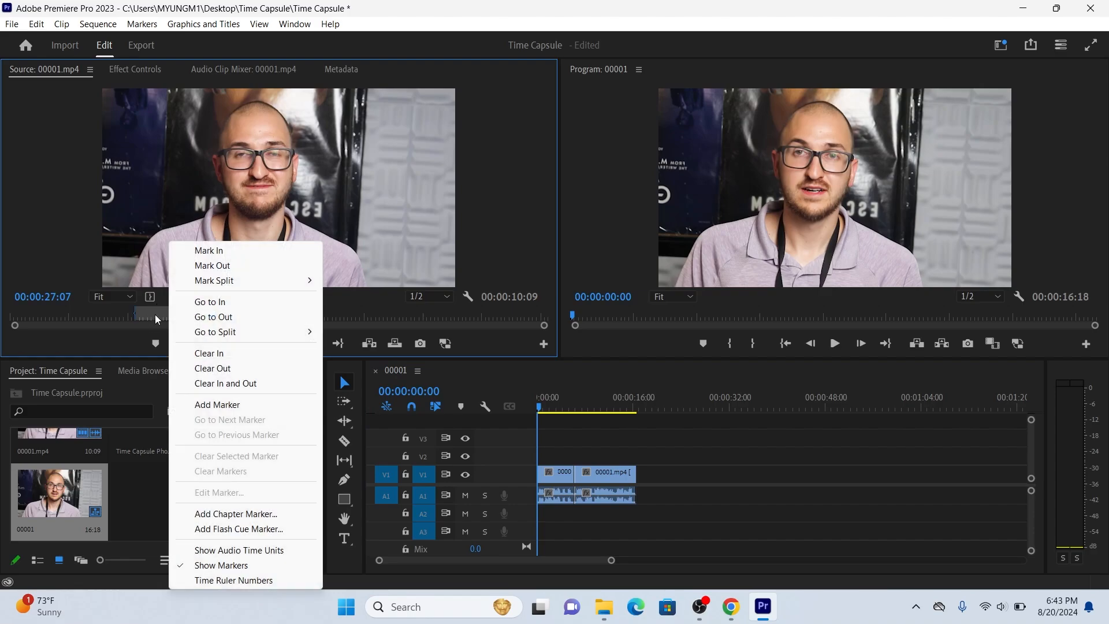
left_click(239, 384)
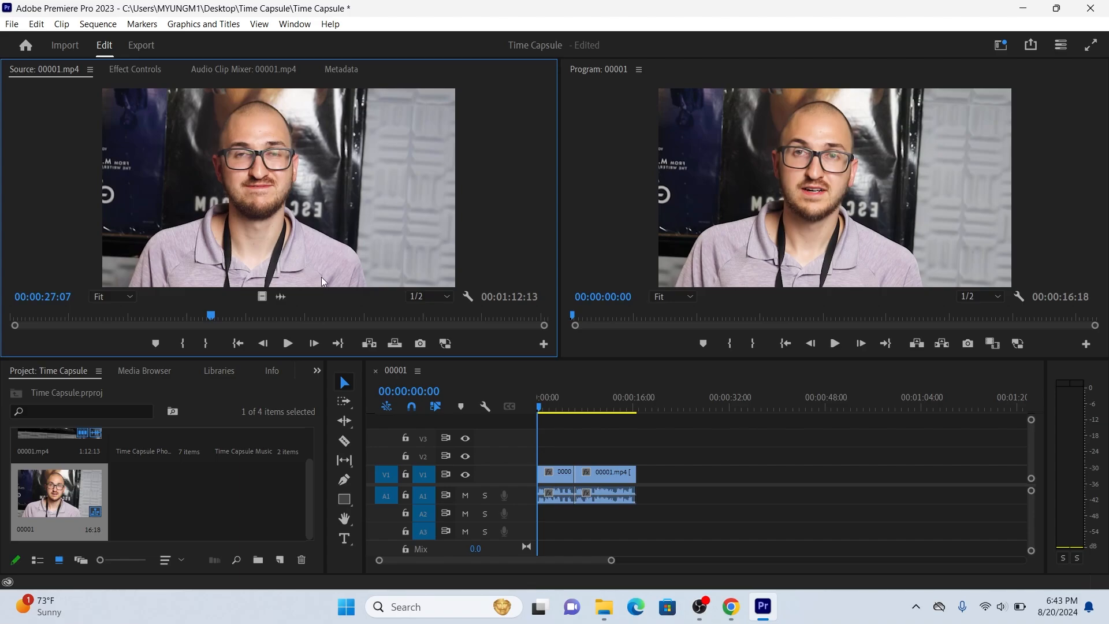
left_click(293, 346)
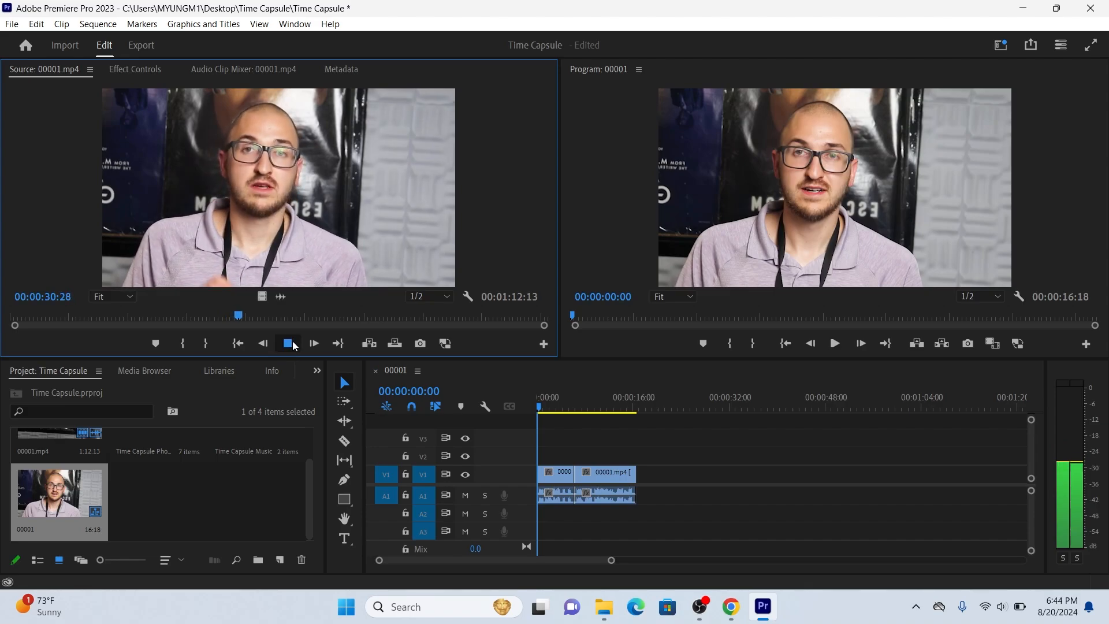
left_click(293, 345)
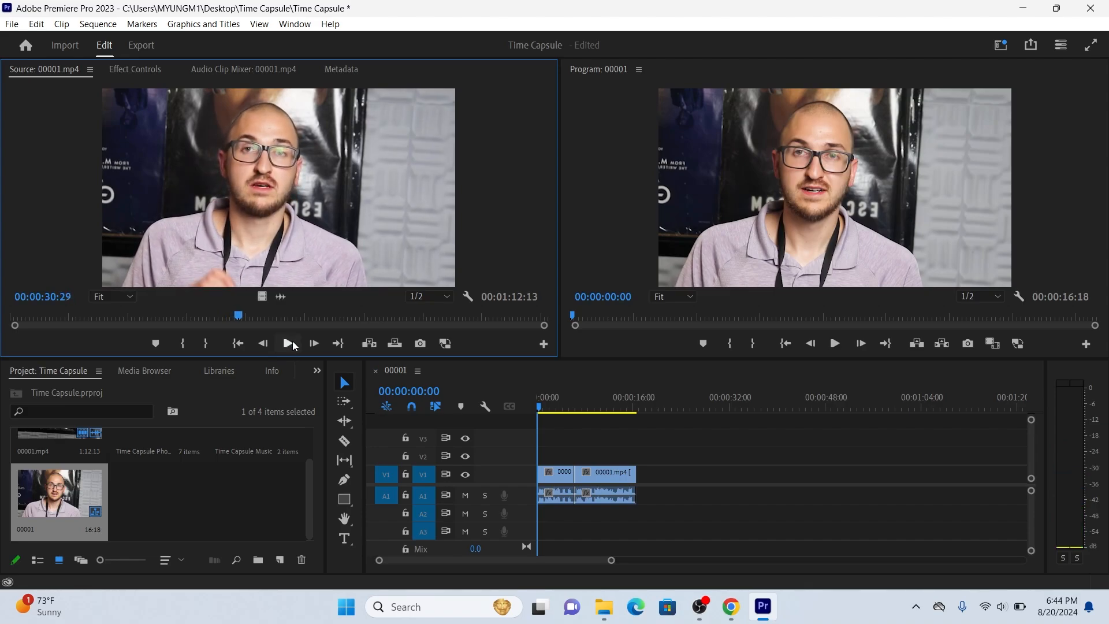
left_click(182, 347)
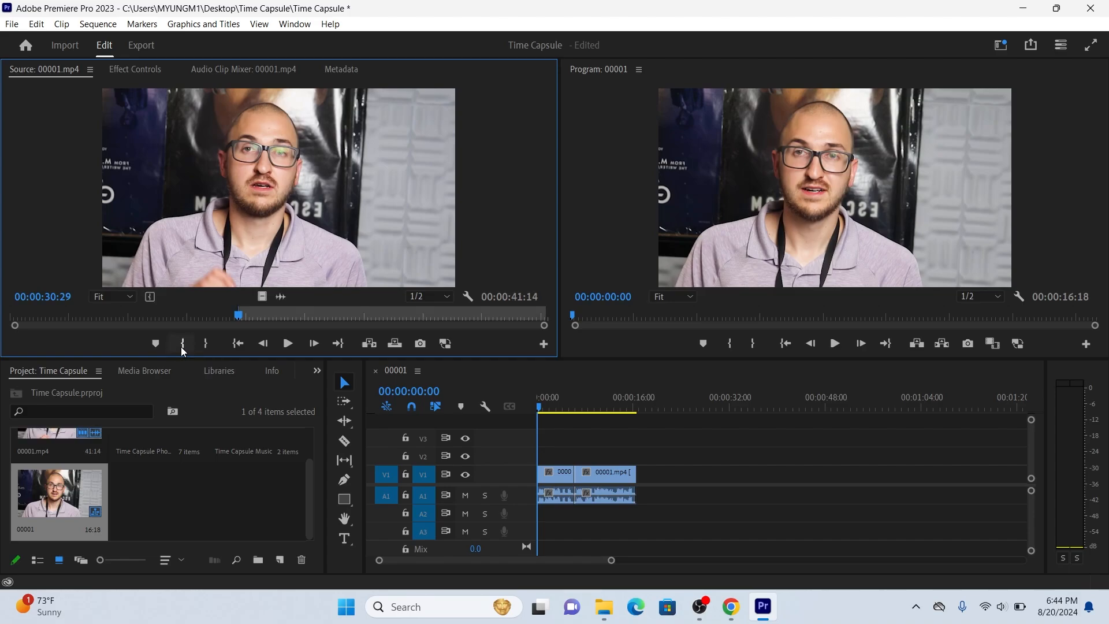
Step: Mark the Out point at 00:00:37:15 and place this section on V1 directly after the second clip
left_click(287, 345)
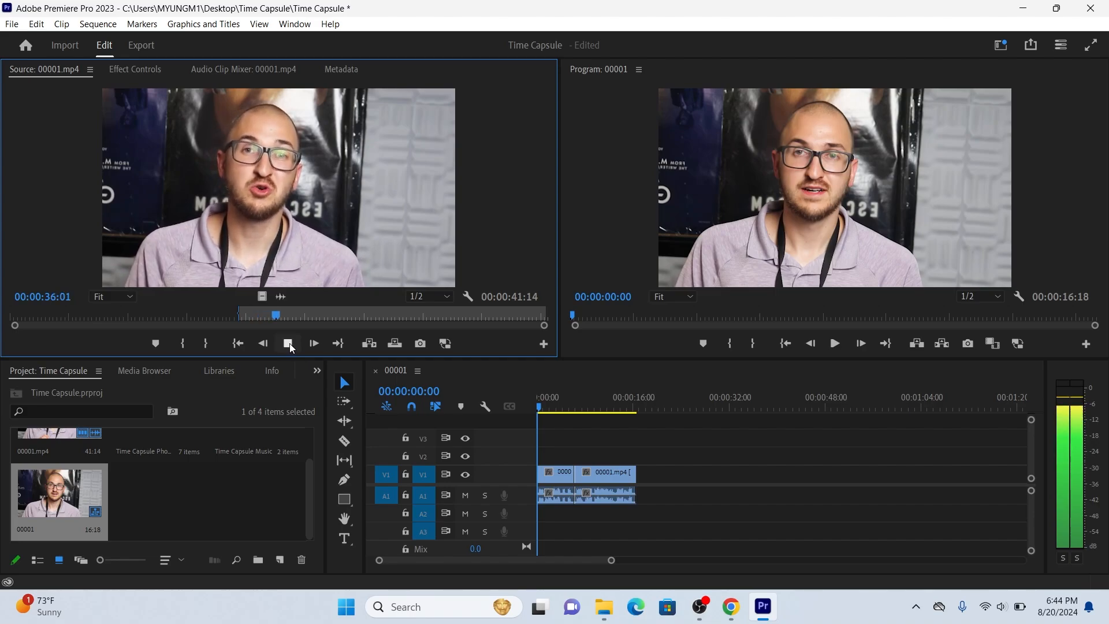
left_click(290, 344)
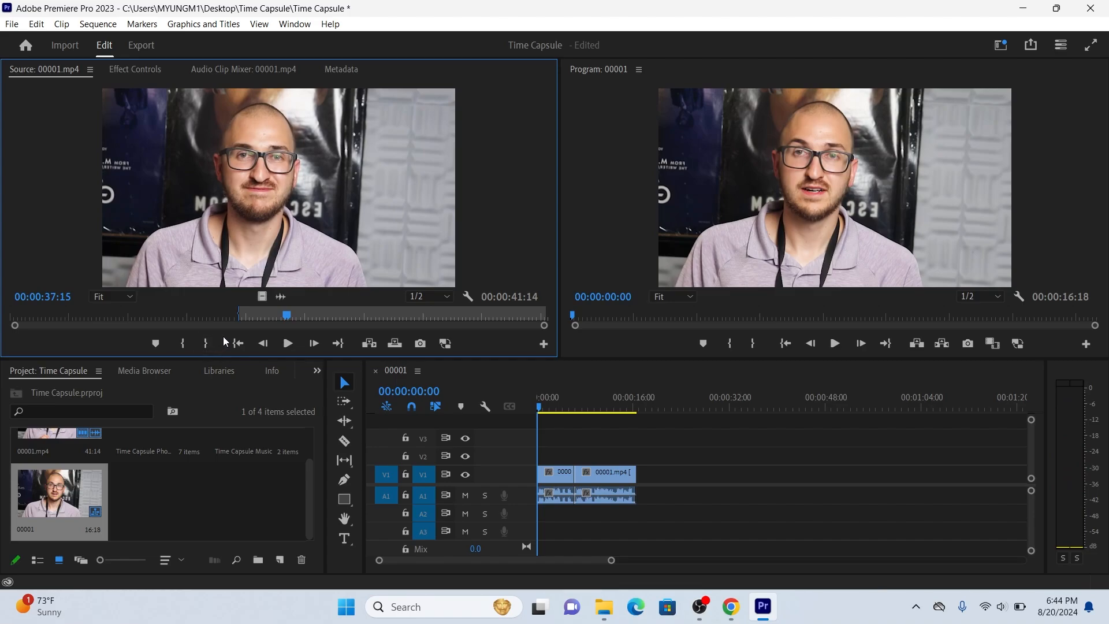
left_click(206, 346)
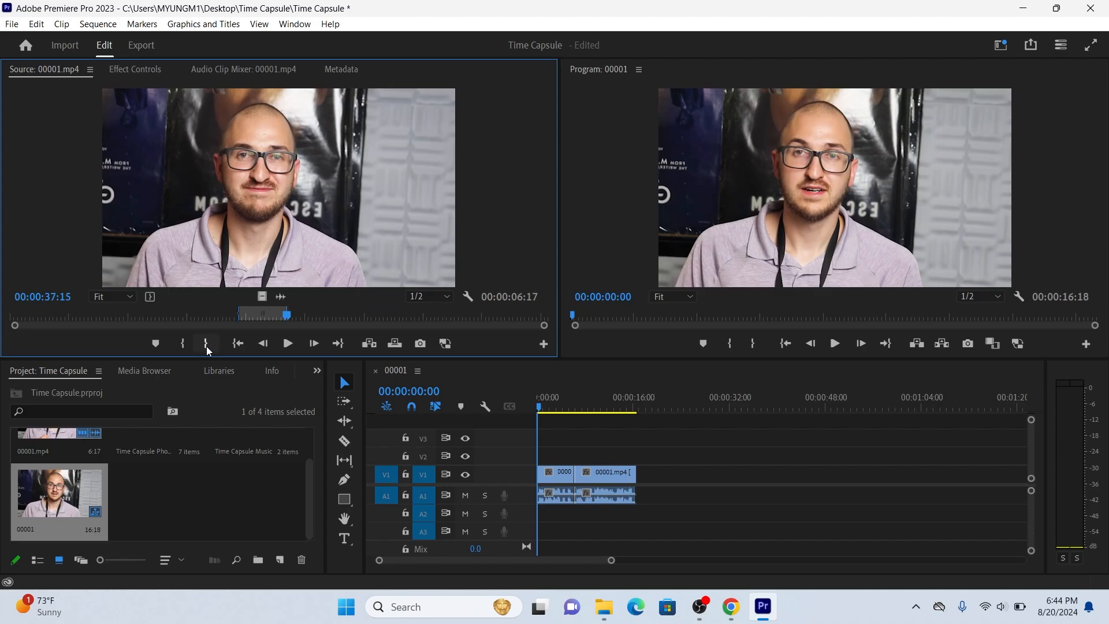
left_click_drag(321, 188, 643, 492)
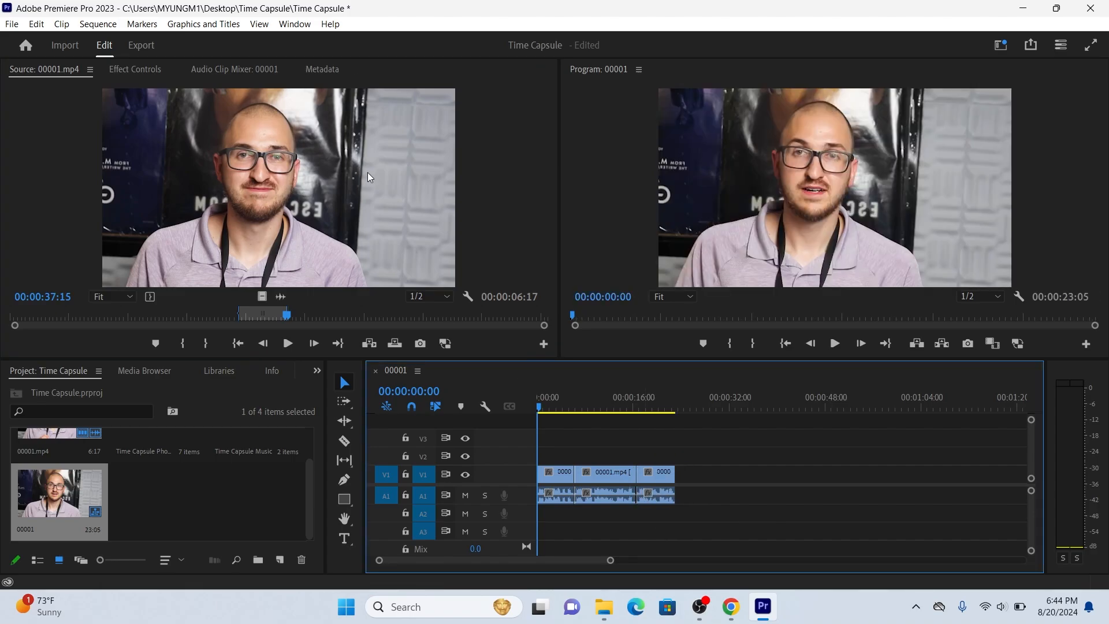
Step: Clear the source clip's In and Out points and mark a new In point at 00:00:40:24
right_click(265, 315)
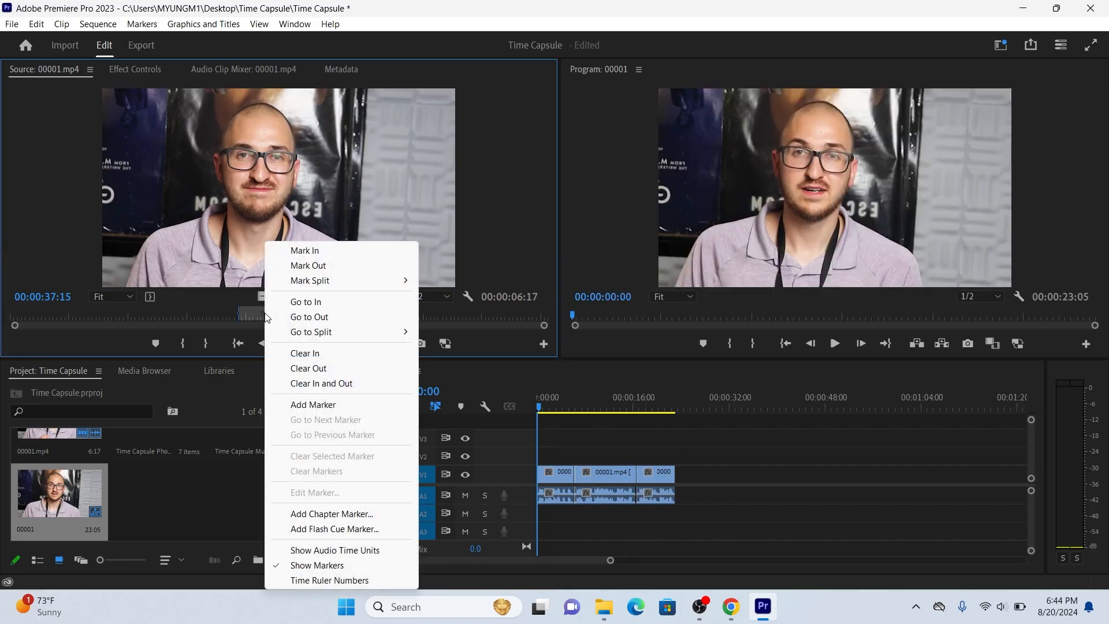
left_click(334, 384)
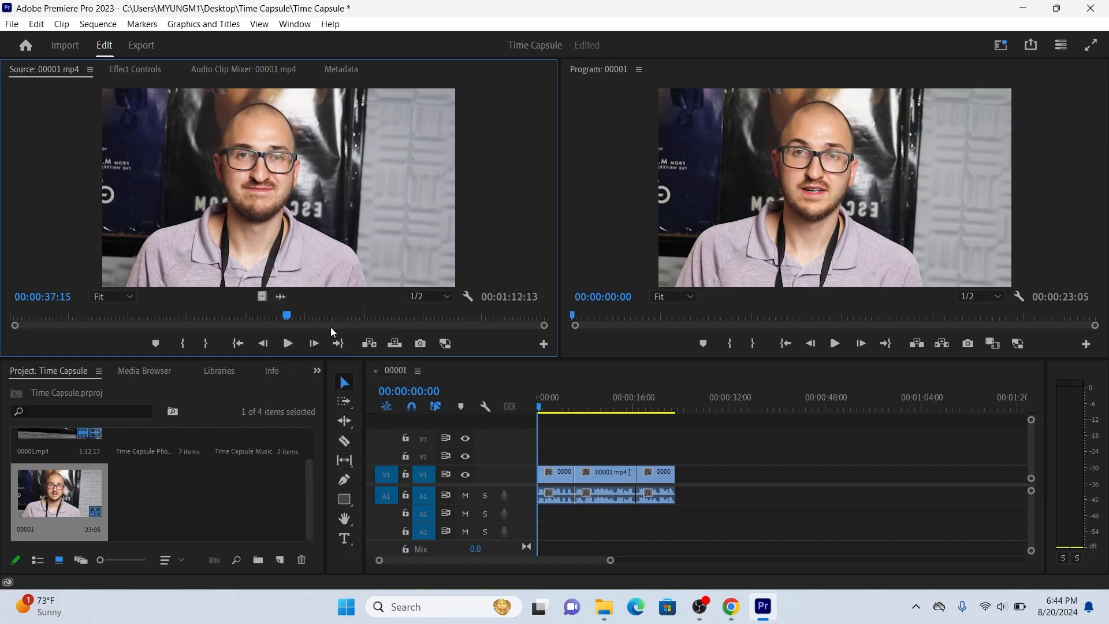
left_click(289, 344)
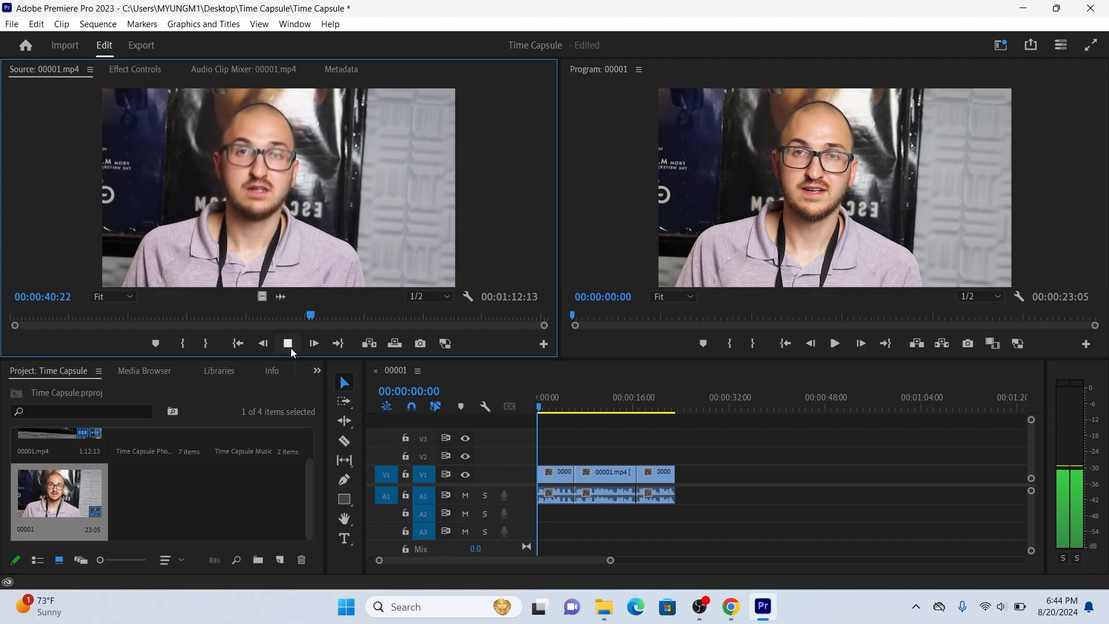
left_click(287, 343)
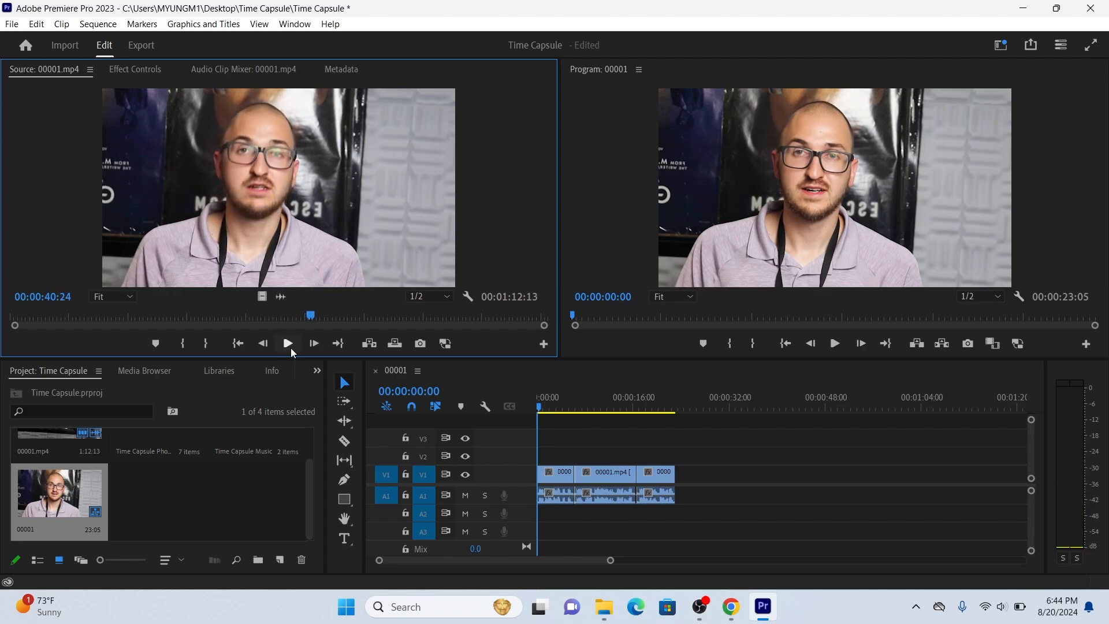
left_click(181, 343)
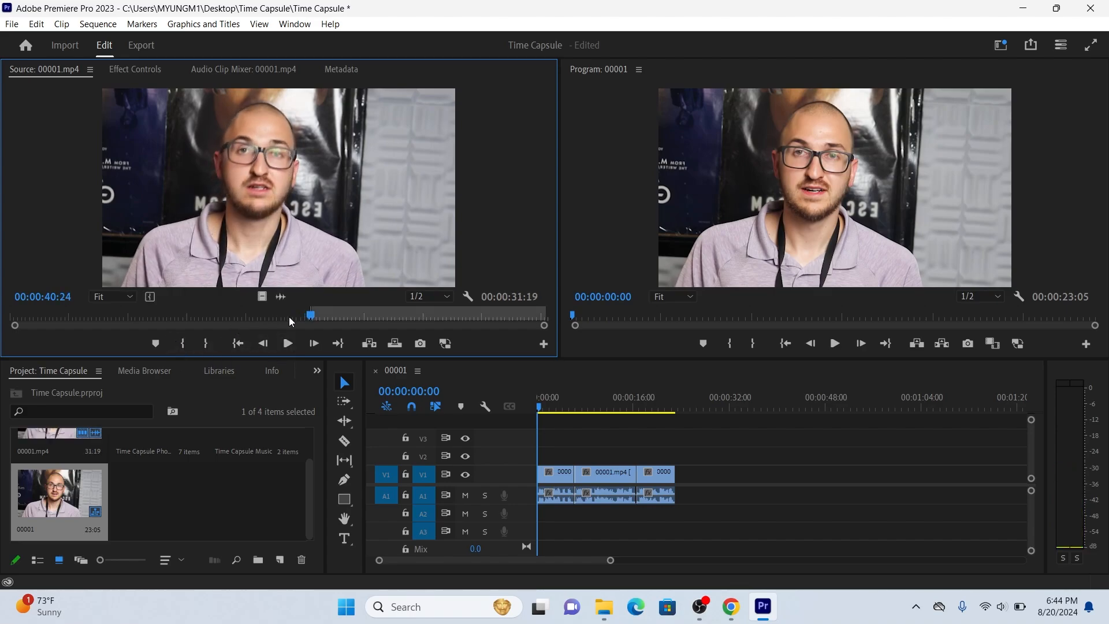
Step: Mark the Out point at 00:00:55:13 and place this section on V1 directly after the third clip
left_click(288, 344)
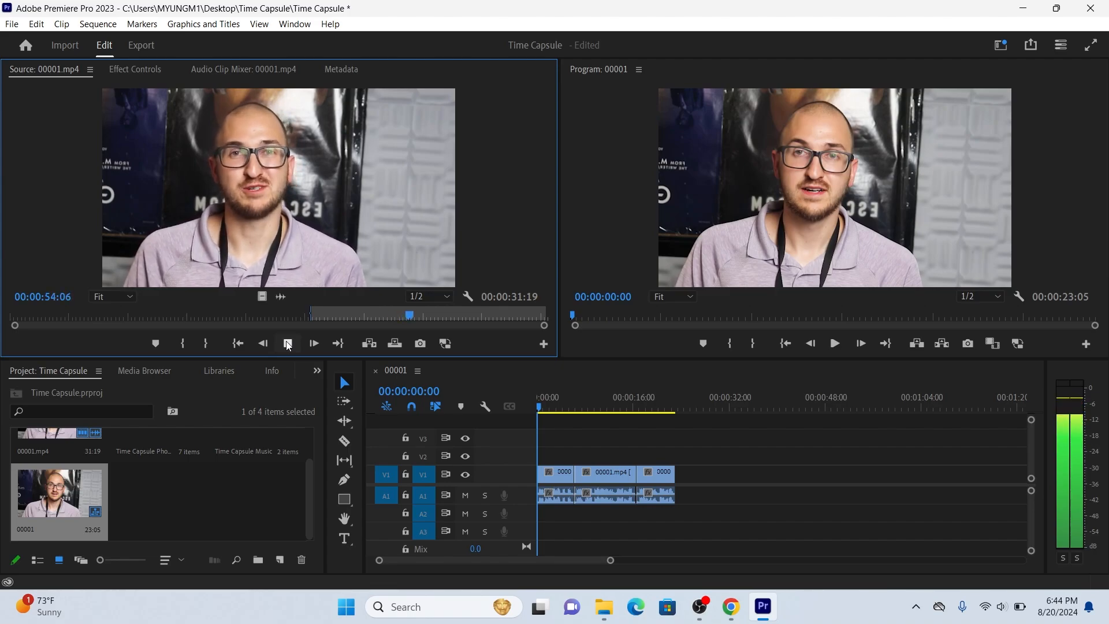
left_click(287, 345)
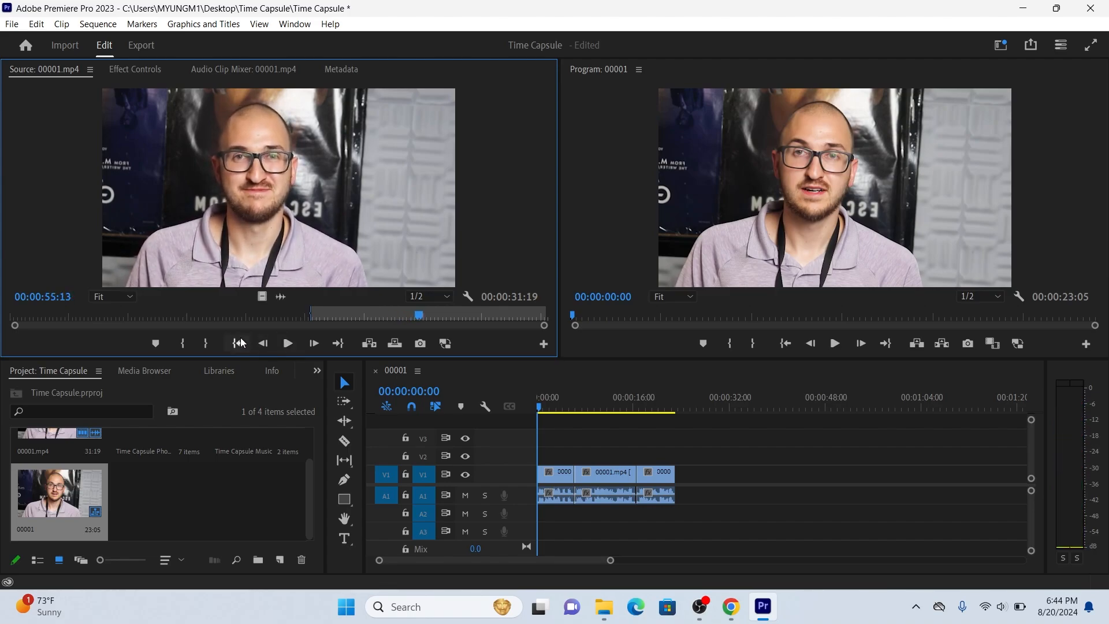
left_click(206, 343)
left_click_drag(325, 195, 670, 479)
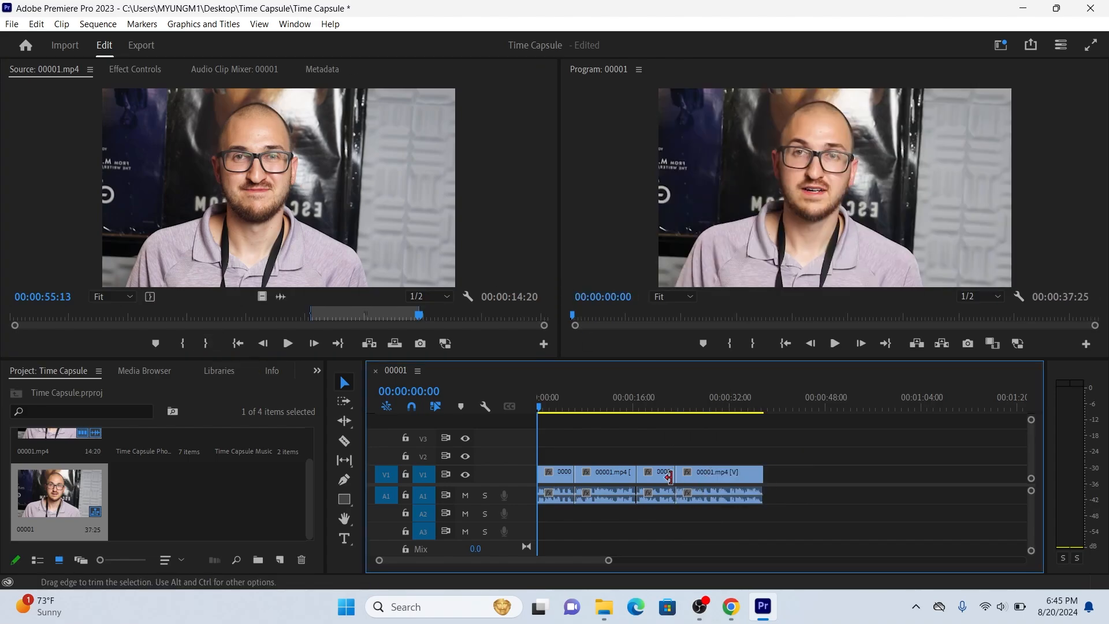
Step: Clear the source clip's In and Out points and mark a new In point at 00:00:58:21
right_click(359, 314)
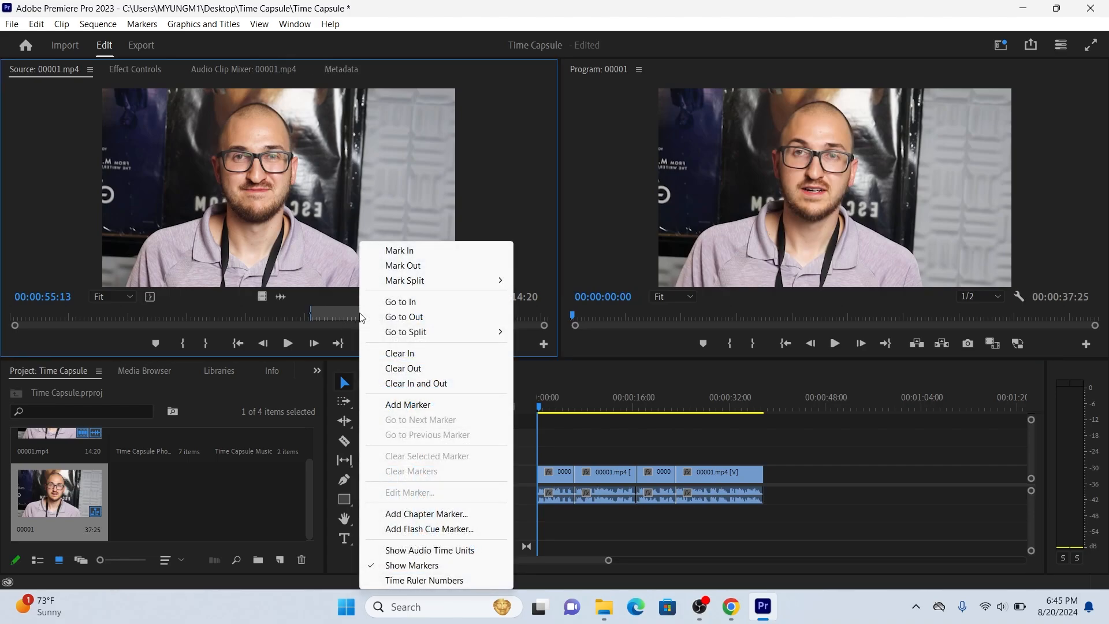
left_click(421, 383)
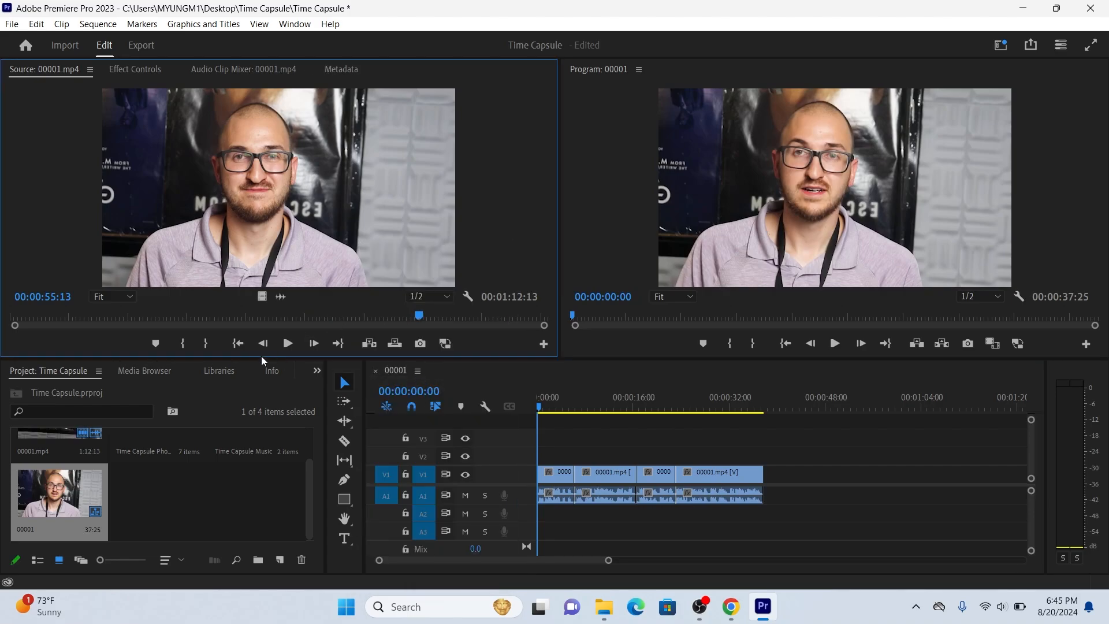
left_click(288, 343)
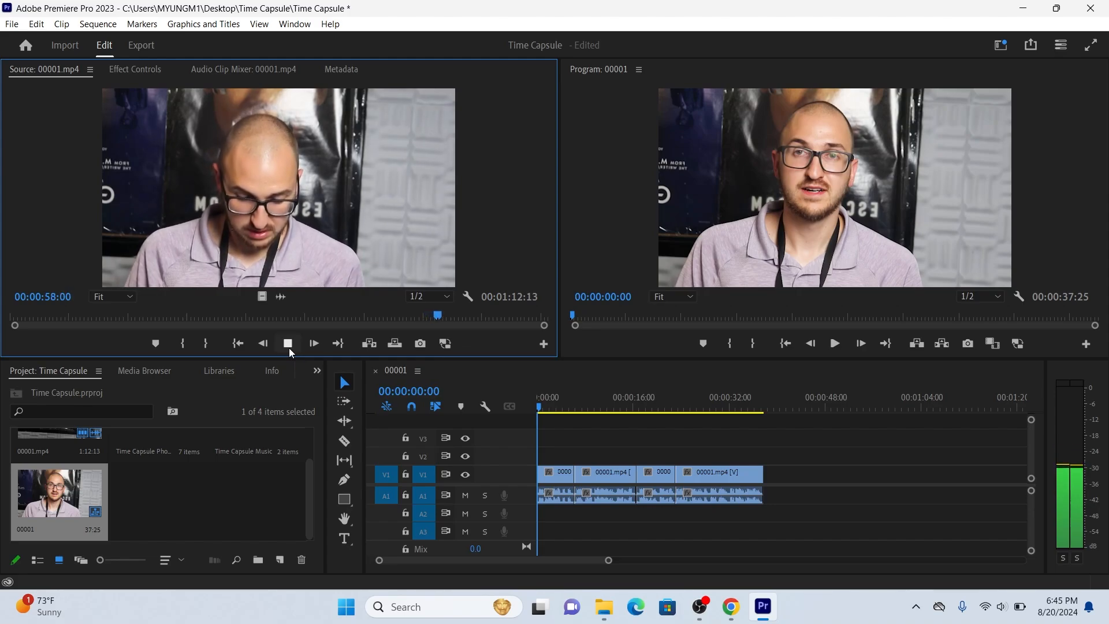
left_click(288, 345)
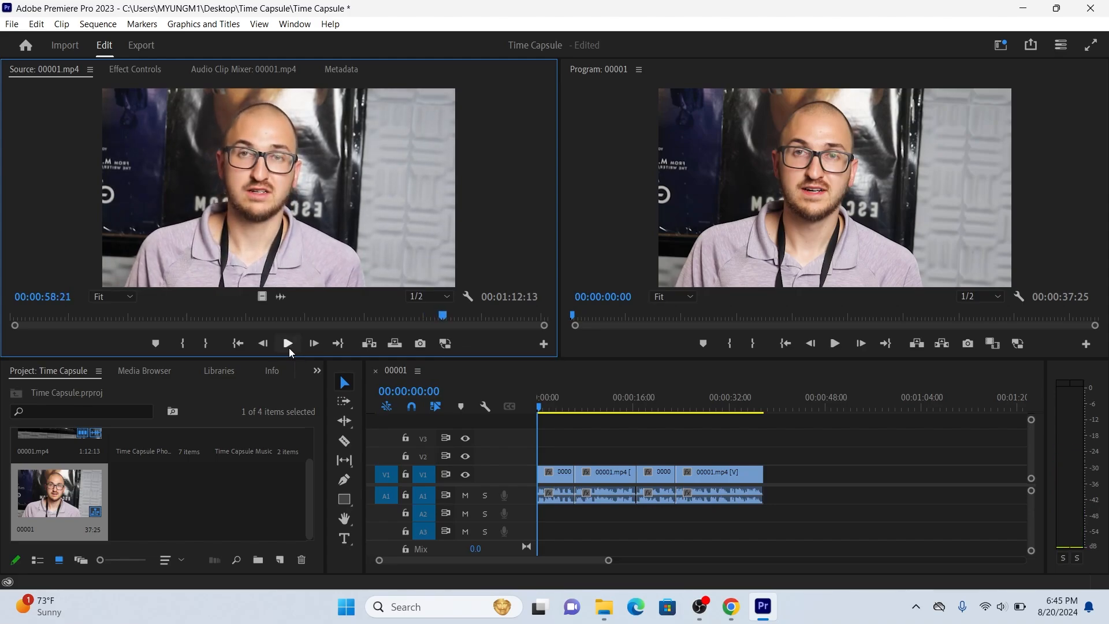
left_click(181, 345)
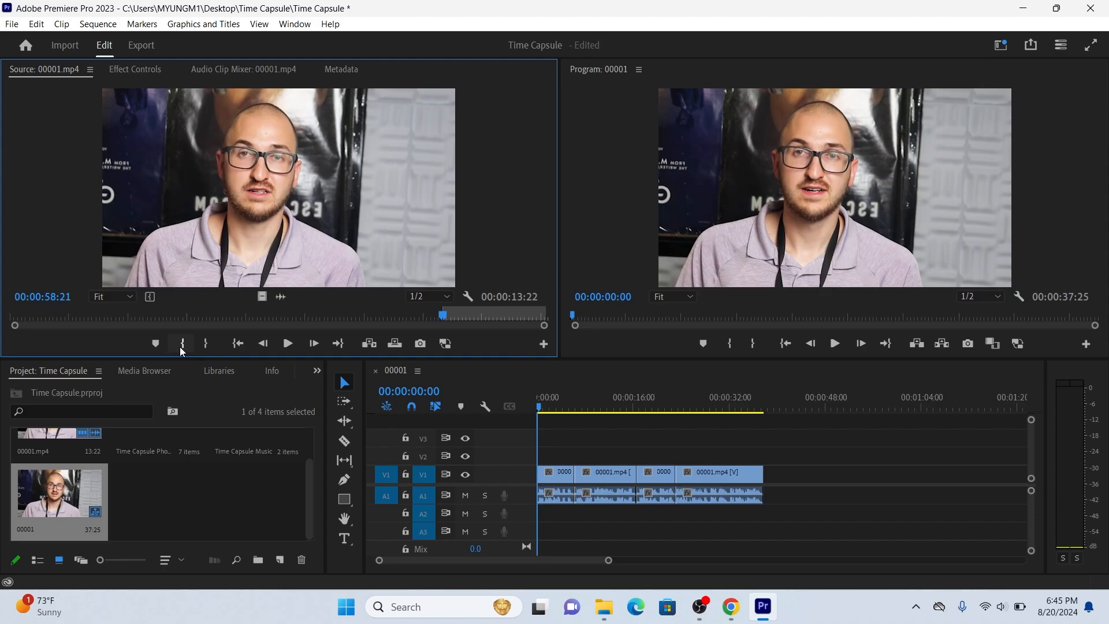
Step: Review the source footage beyond the current In point and re-mark the In point at 00:01:03:25
left_click(291, 349)
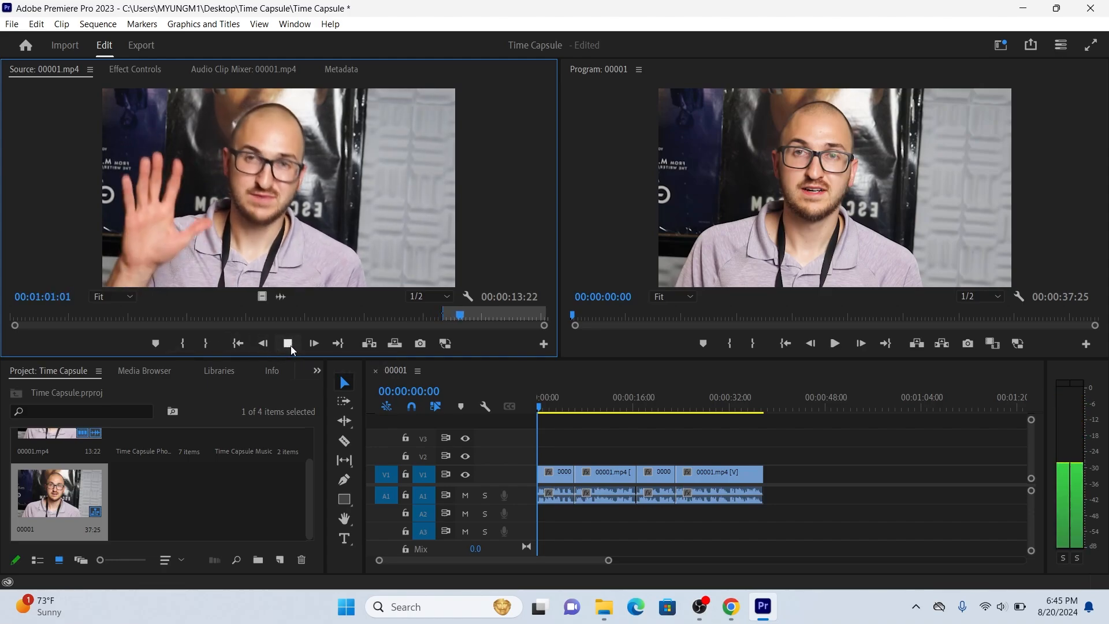
left_click(291, 349)
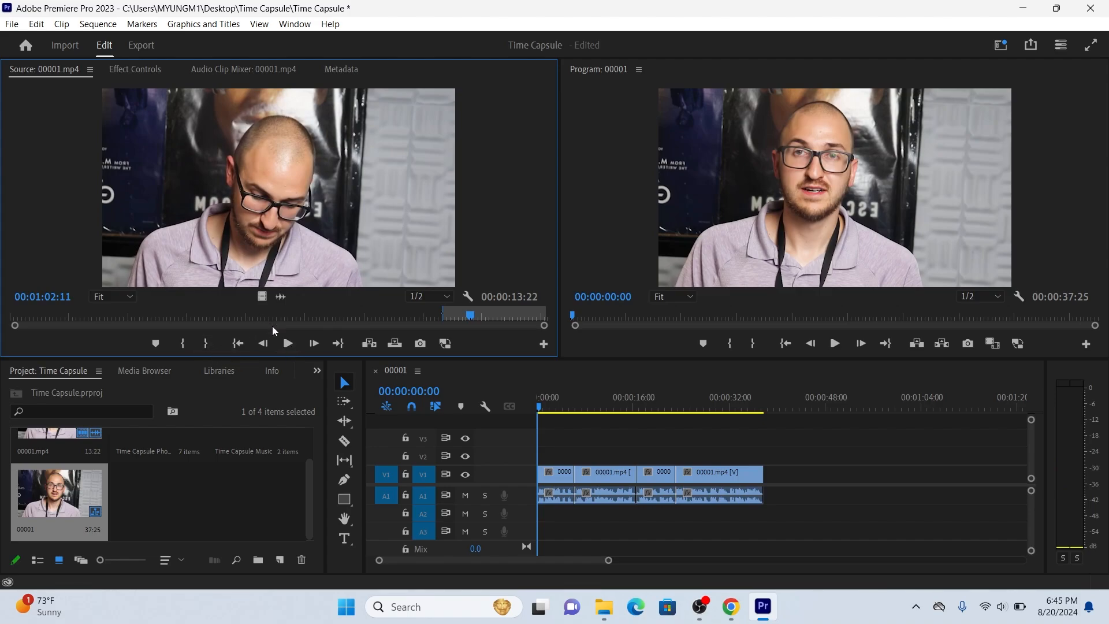
left_click(295, 346)
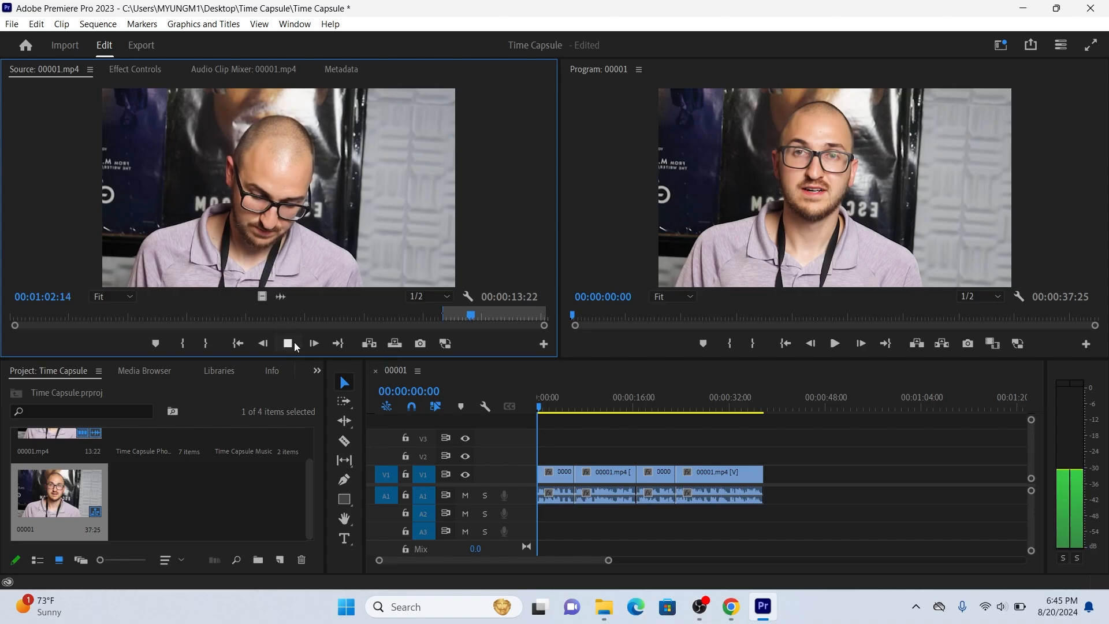
left_click(288, 344)
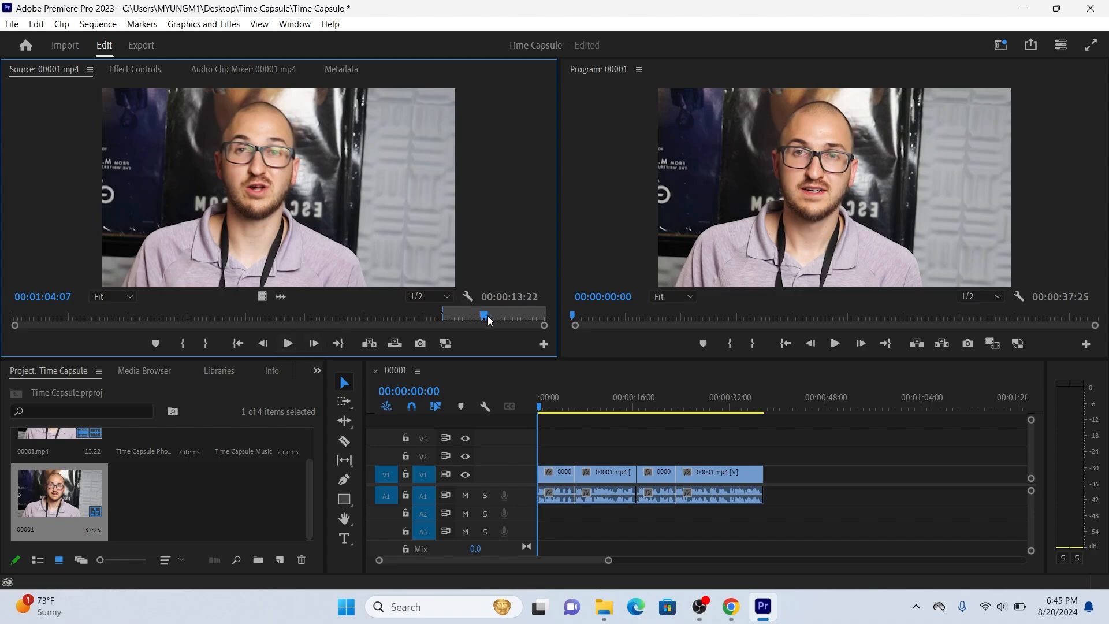
left_click_drag(484, 315, 483, 317)
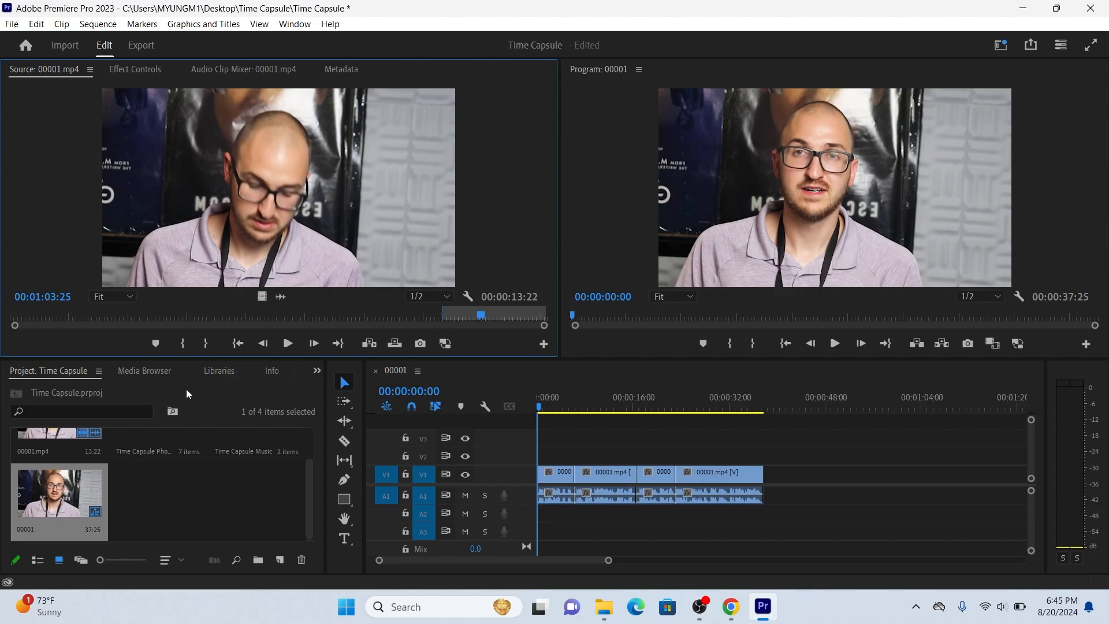
left_click(183, 342)
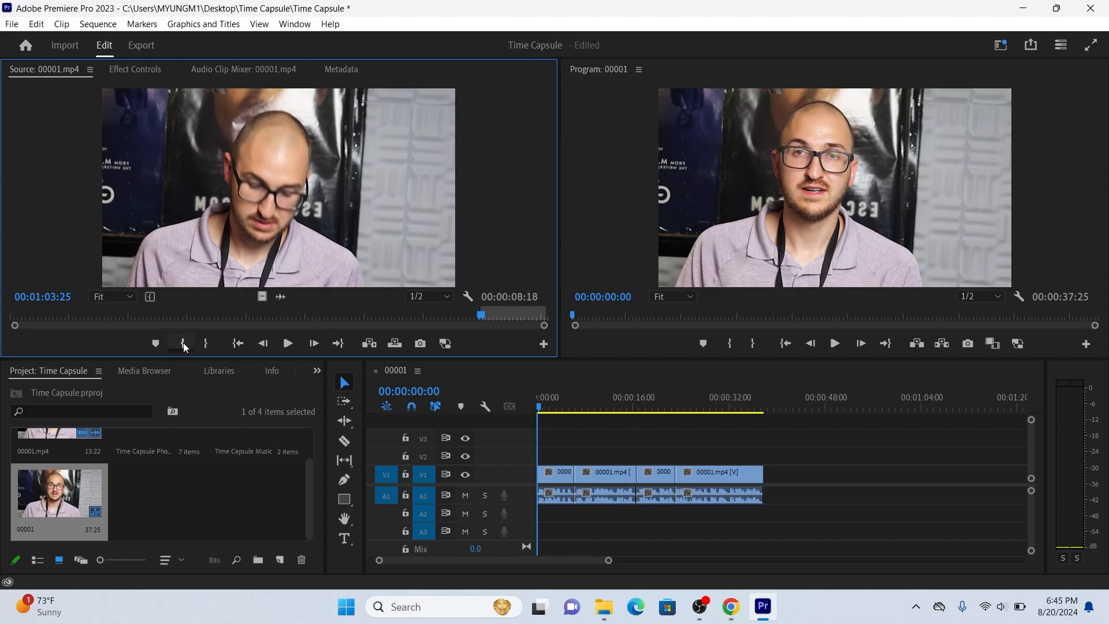
Step: Mark the Out point at 00:01:08:08 and place this section on V1 directly after the fourth clip
left_click(288, 344)
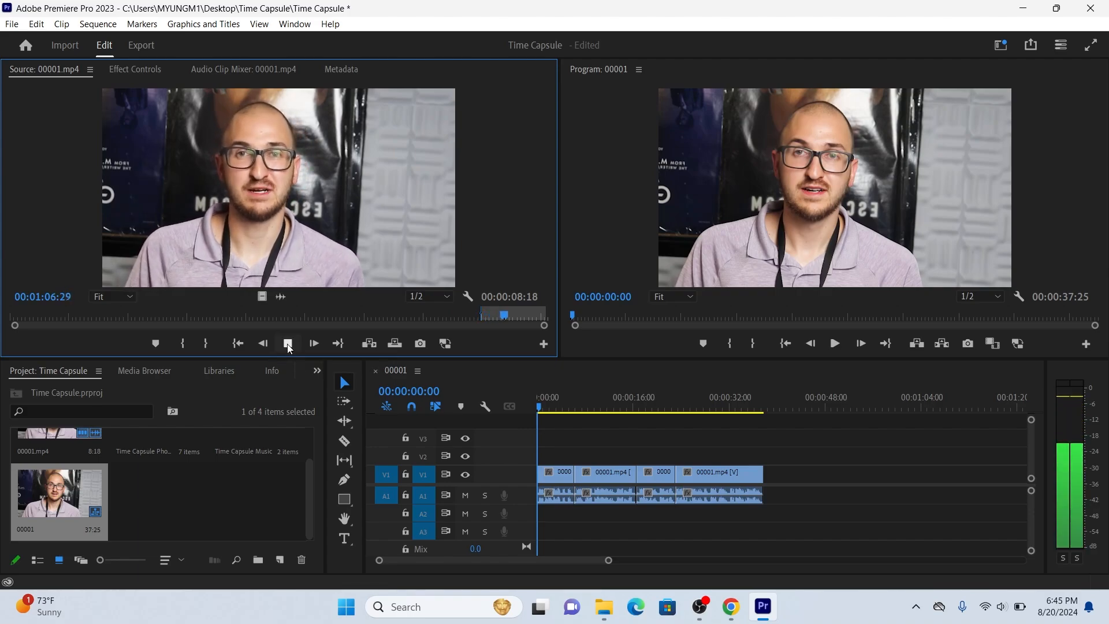
left_click(288, 343)
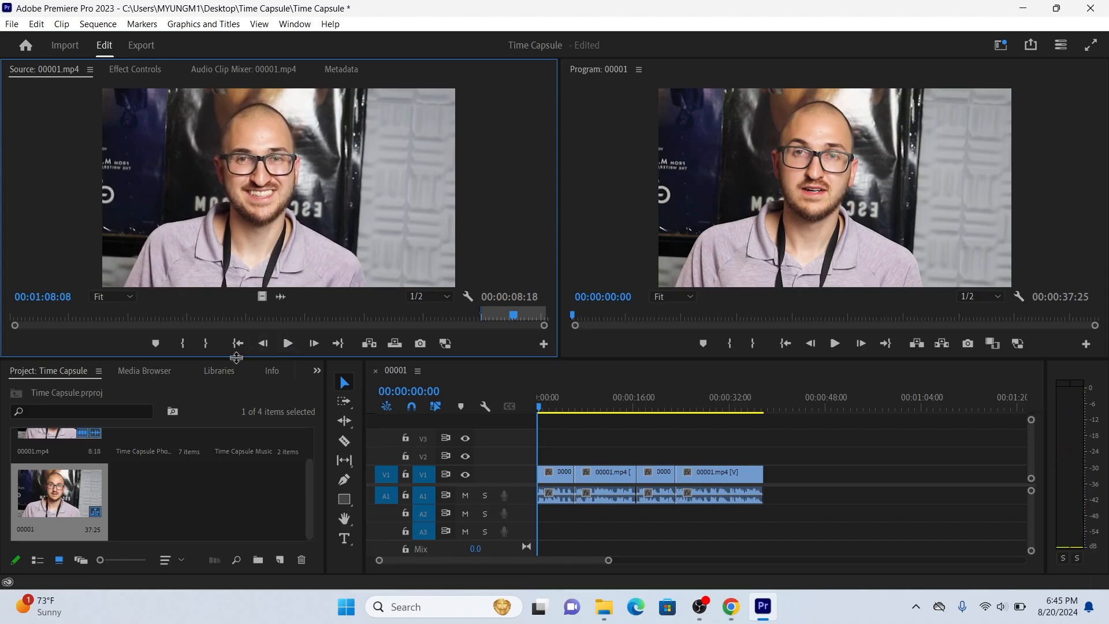
left_click(205, 343)
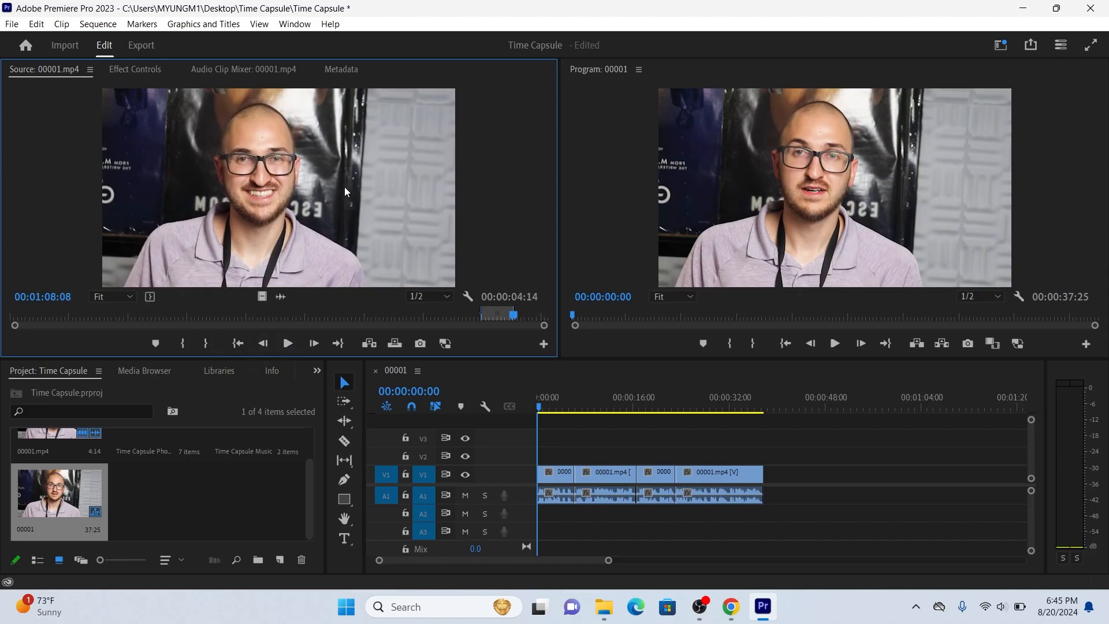
left_click_drag(344, 186, 768, 470)
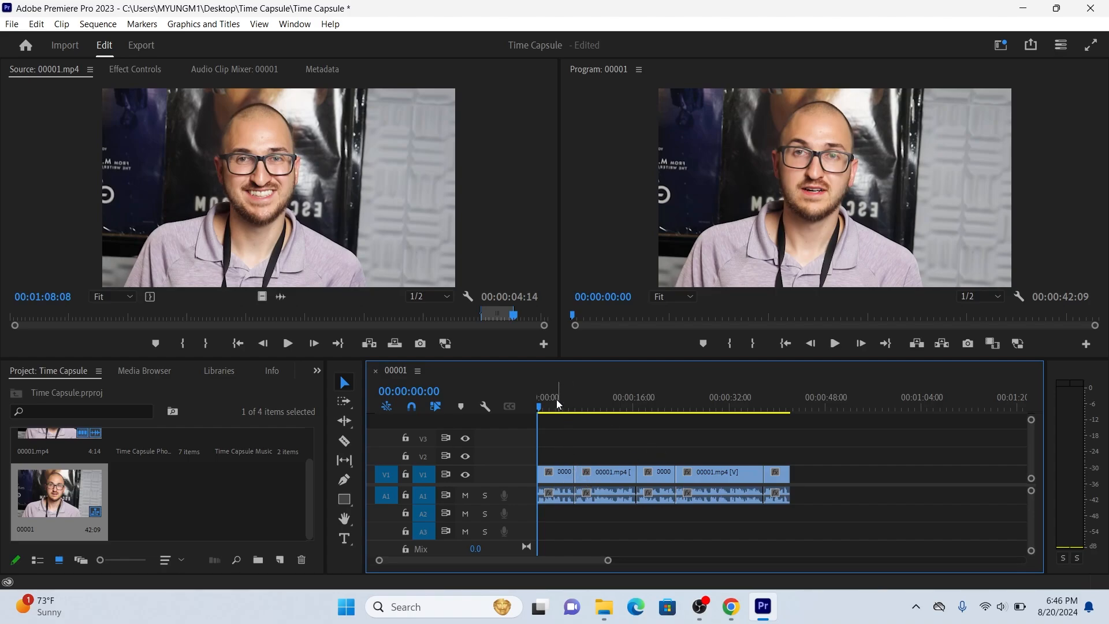
Step: Play the assembled sequence from 00:00:04:21 to check the cuts between clips, and save the project
left_click_drag(557, 400, 565, 400)
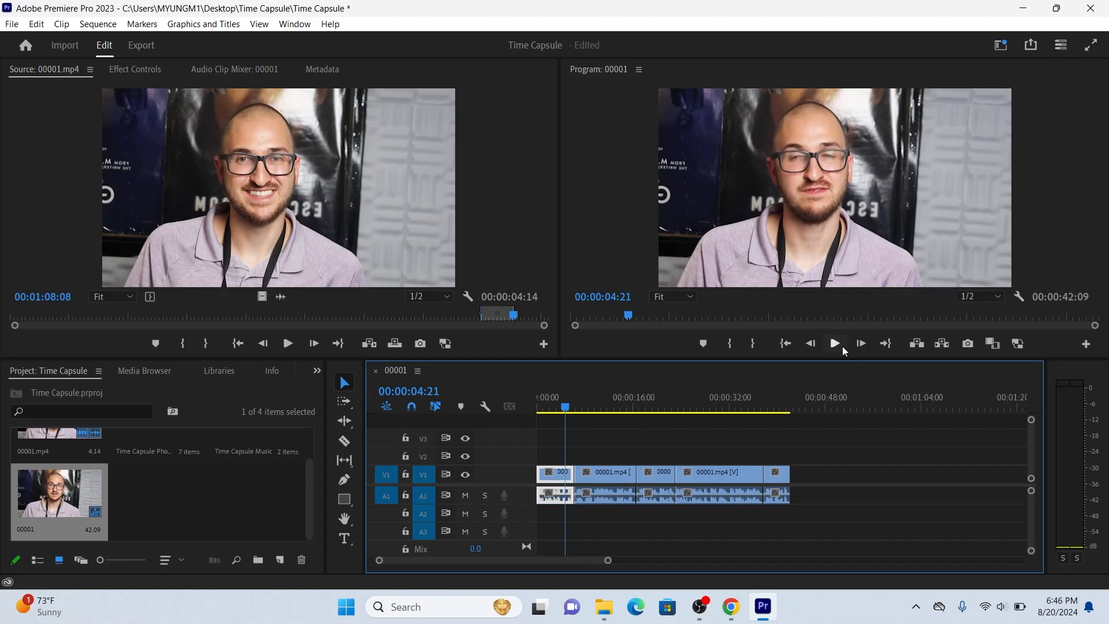
left_click(843, 346)
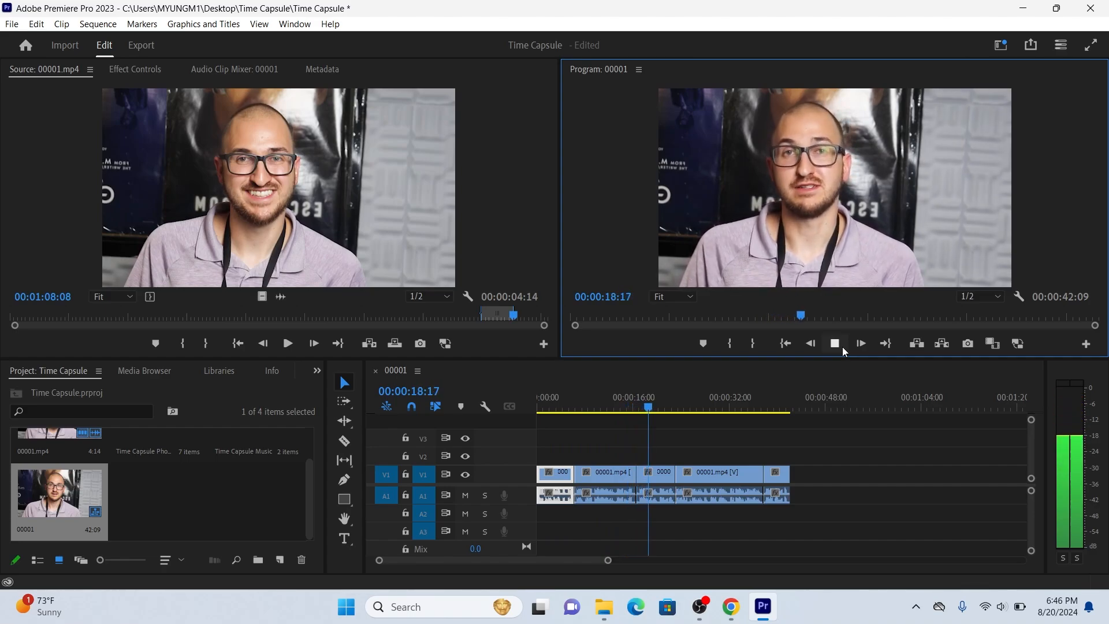
left_click(843, 346)
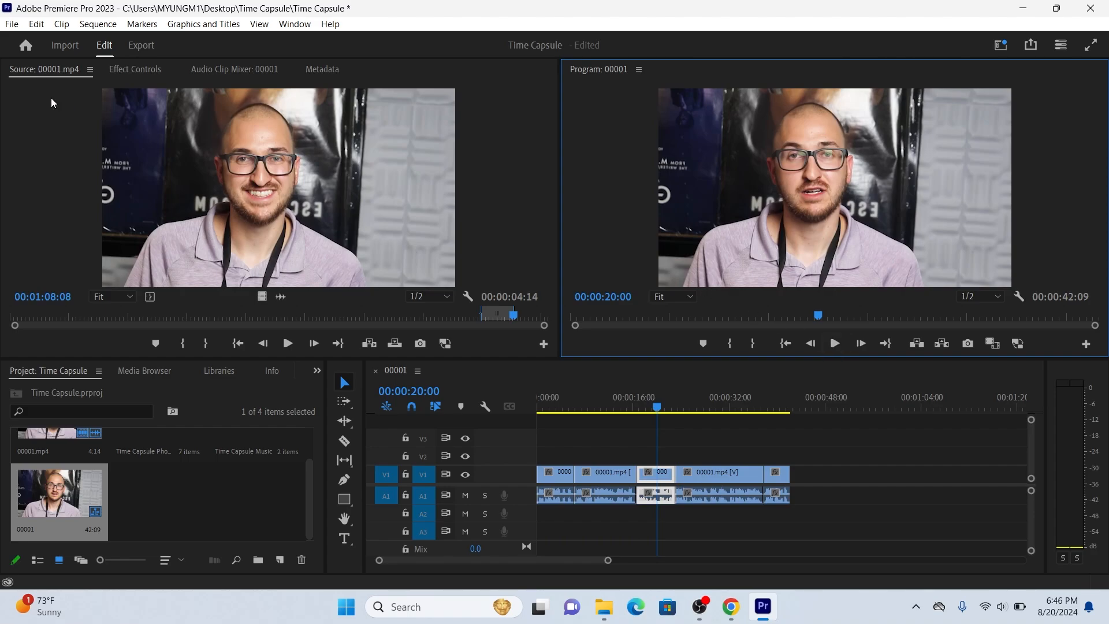
left_click(16, 24)
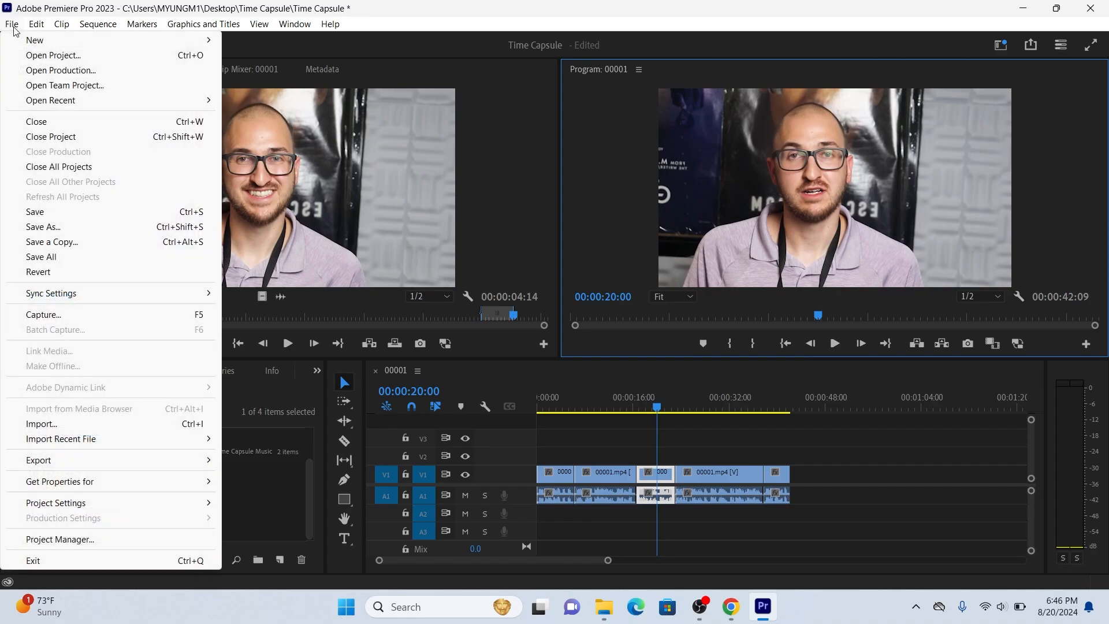
left_click(53, 215)
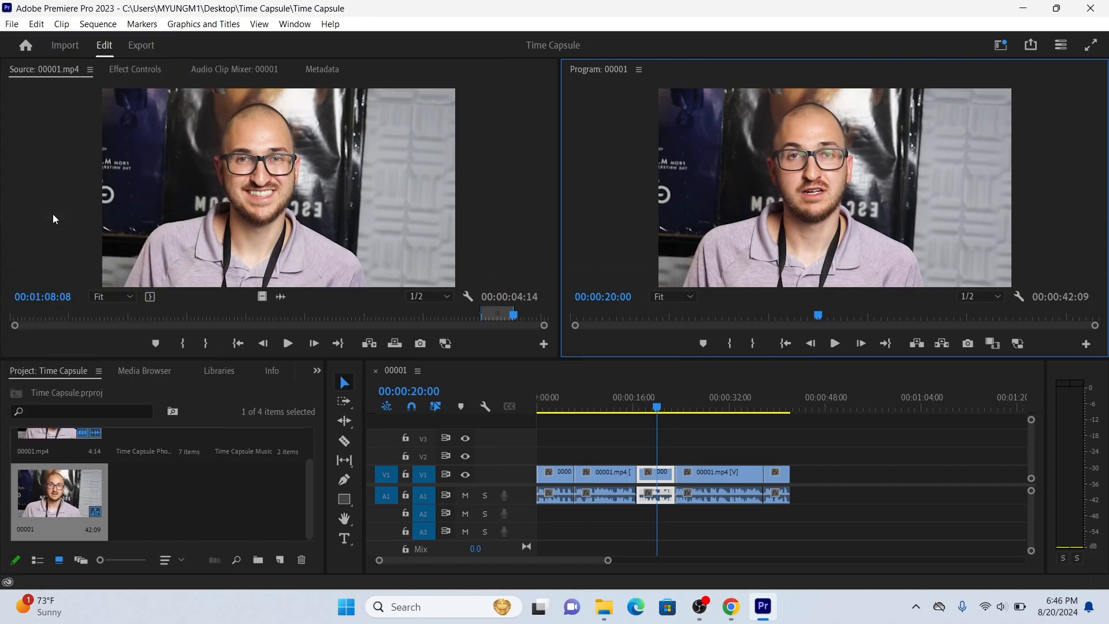